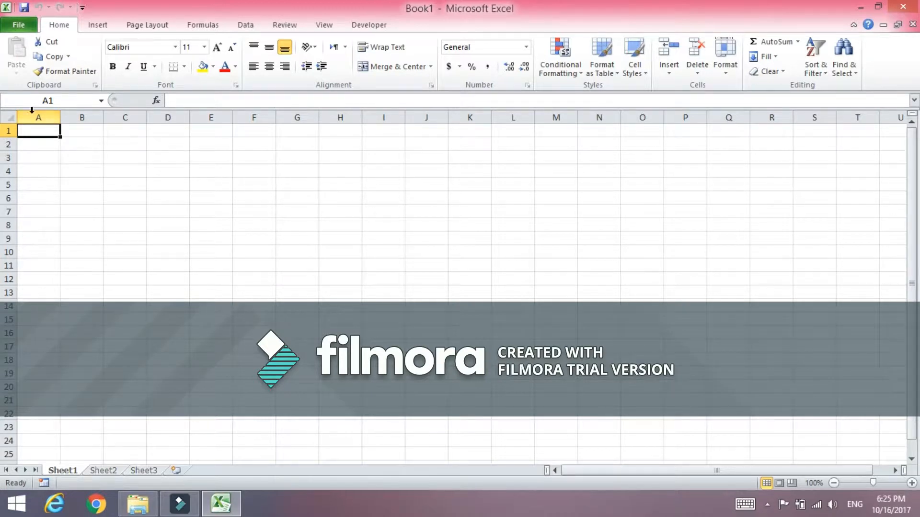
Select columns A through D and rows 1 to 3 one at a time to identify columns and rows.
{"action": "left_click", "coordinate": [38, 116]}
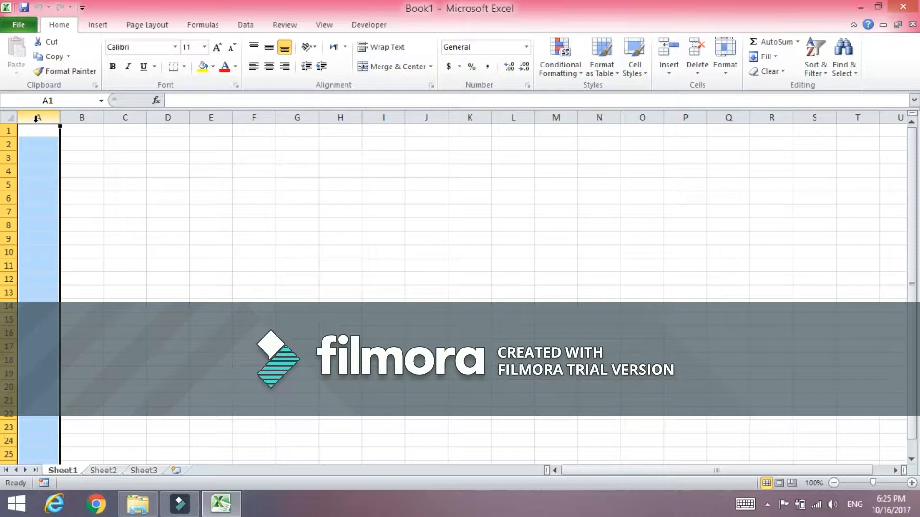
{"action": "left_click", "coordinate": [77, 117]}
{"action": "left_click", "coordinate": [125, 117]}
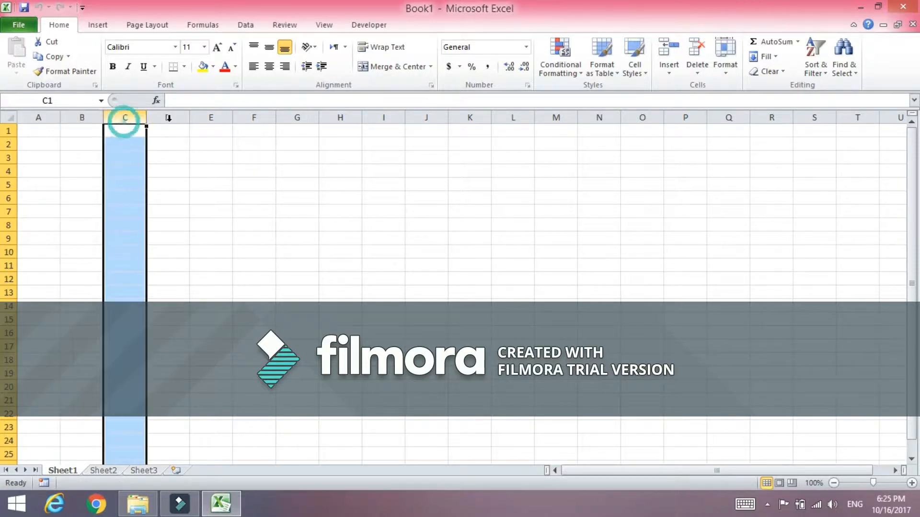
{"action": "left_click", "coordinate": [179, 118]}
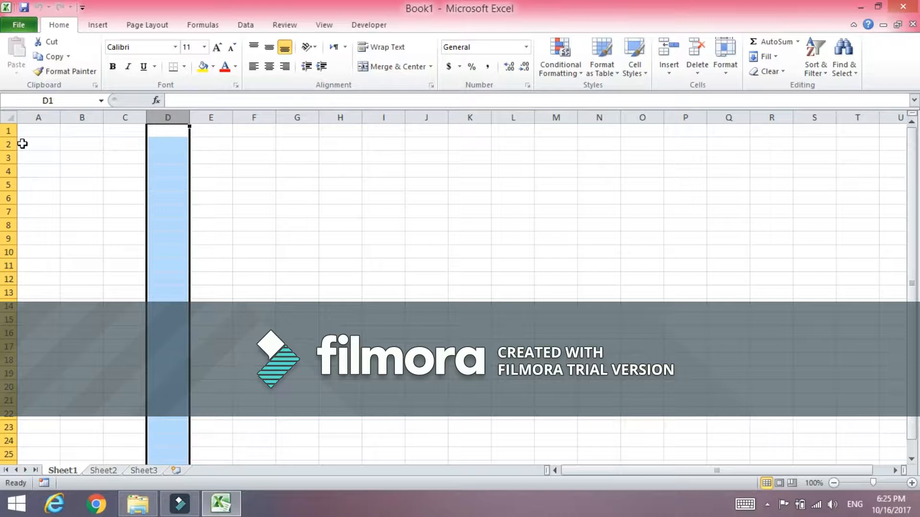
{"action": "left_click", "coordinate": [9, 131]}
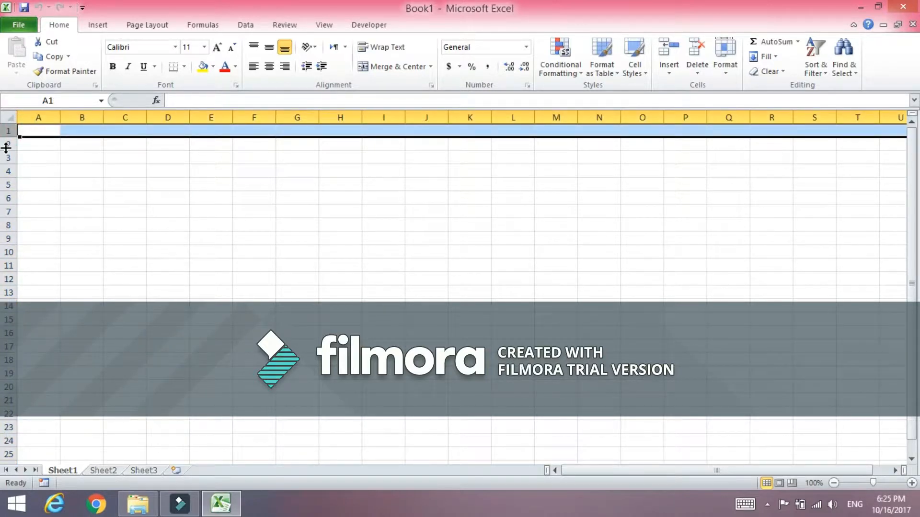
{"action": "left_click", "coordinate": [10, 144]}
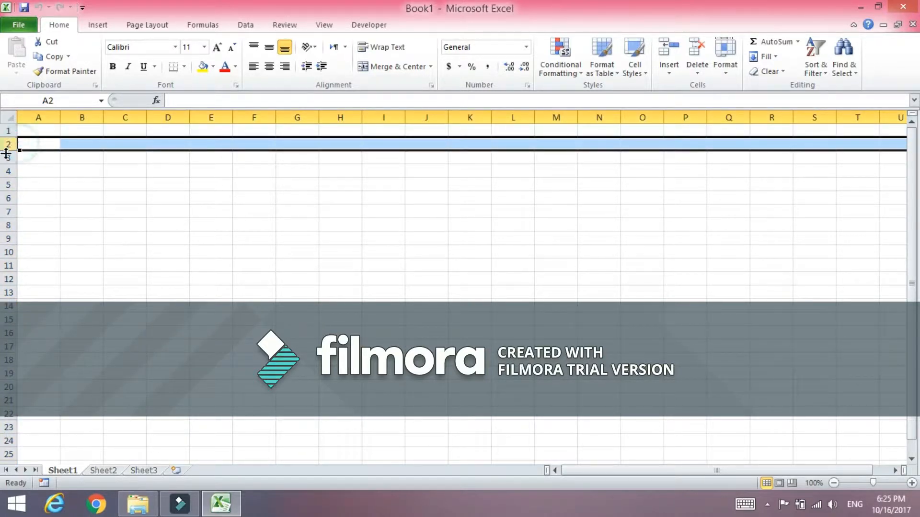
{"action": "left_click", "coordinate": [10, 158]}
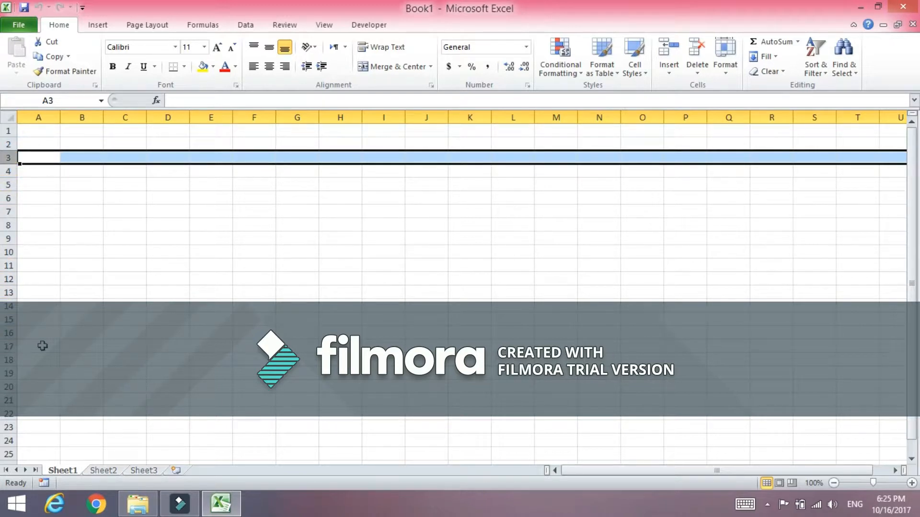
{"action": "scroll", "coordinate": [43, 346], "scroll_direction": "down", "scroll_amount": 15}
{"action": "scroll", "coordinate": [43, 345], "scroll_direction": "up", "scroll_amount": 5}
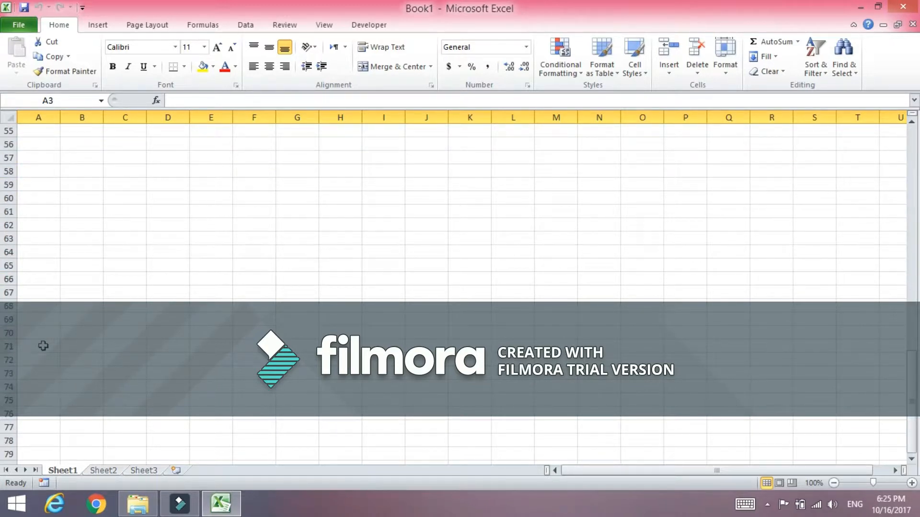
{"action": "scroll", "coordinate": [35, 332], "scroll_direction": "up", "scroll_amount": 10}
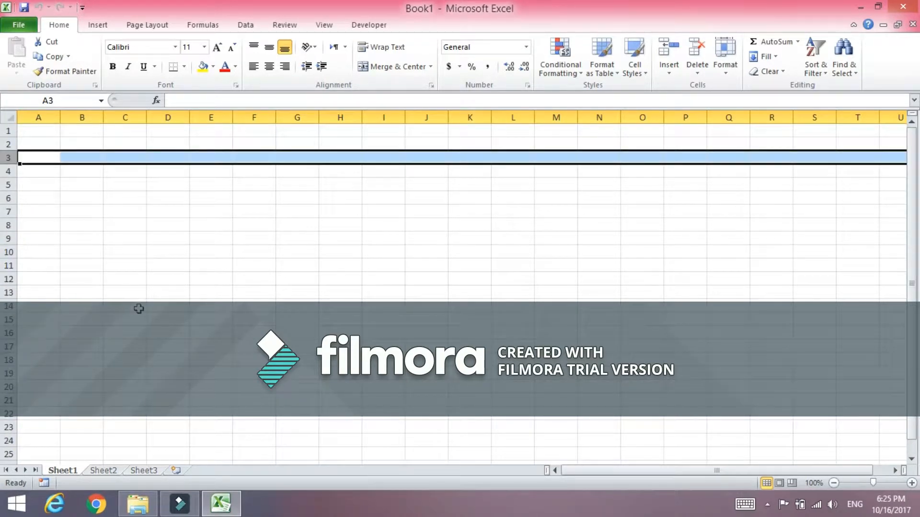
Switch through Sheet2 and Sheet3, then insert a new worksheet.
{"action": "key", "text": "super+c"}
{"action": "left_click", "coordinate": [103, 471]}
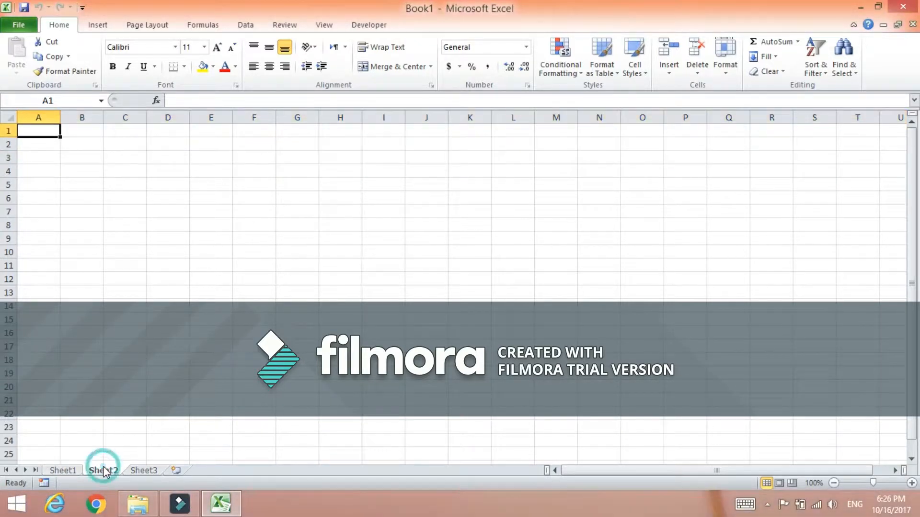
{"action": "left_click", "coordinate": [140, 472]}
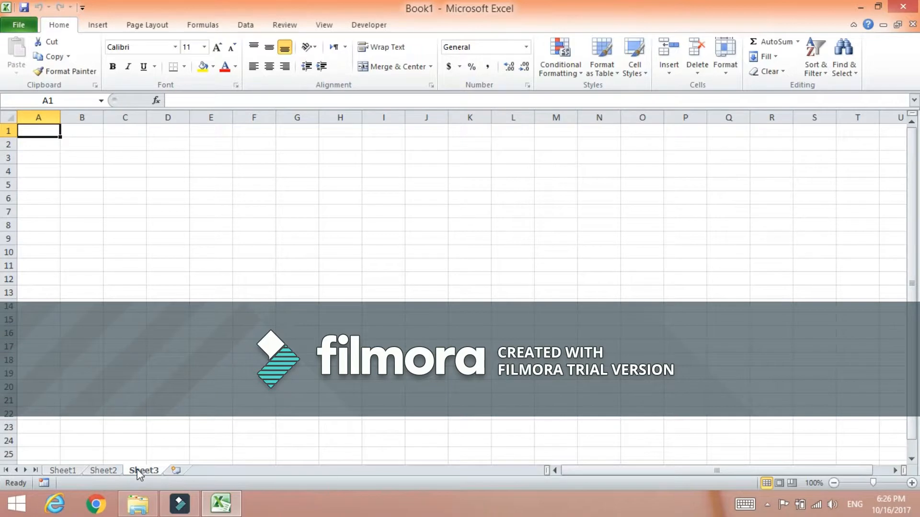
{"action": "left_click", "coordinate": [176, 472]}
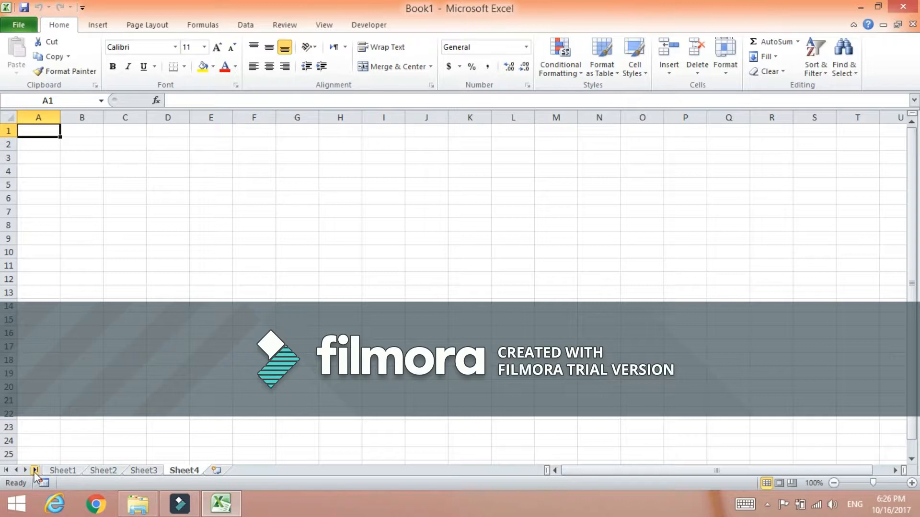
Rename the Sheet1 tab as 9th.
{"action": "right_click", "coordinate": [62, 471]}
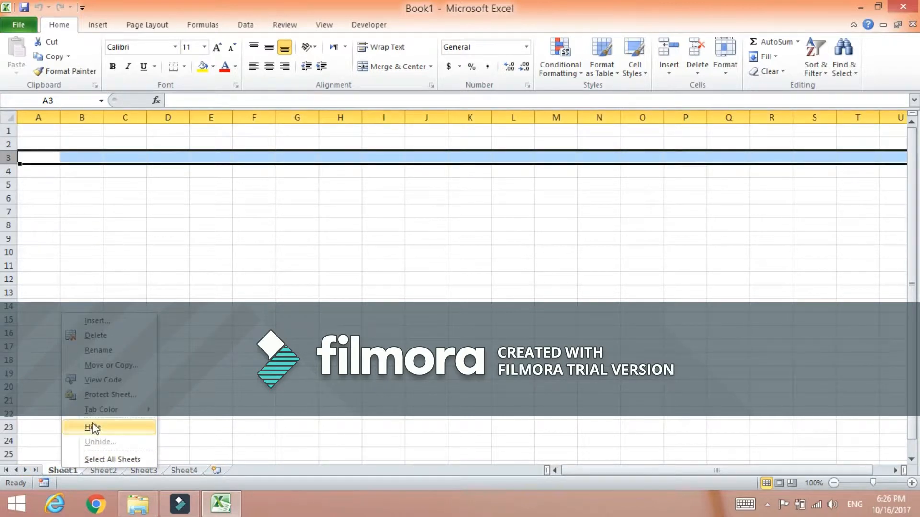
{"action": "left_click", "coordinate": [106, 350]}
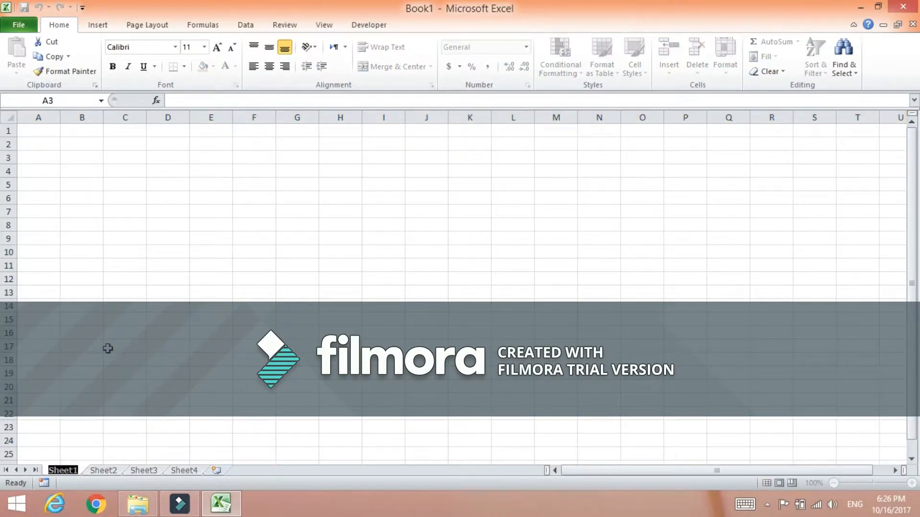
{"action": "type", "text": "9t"}
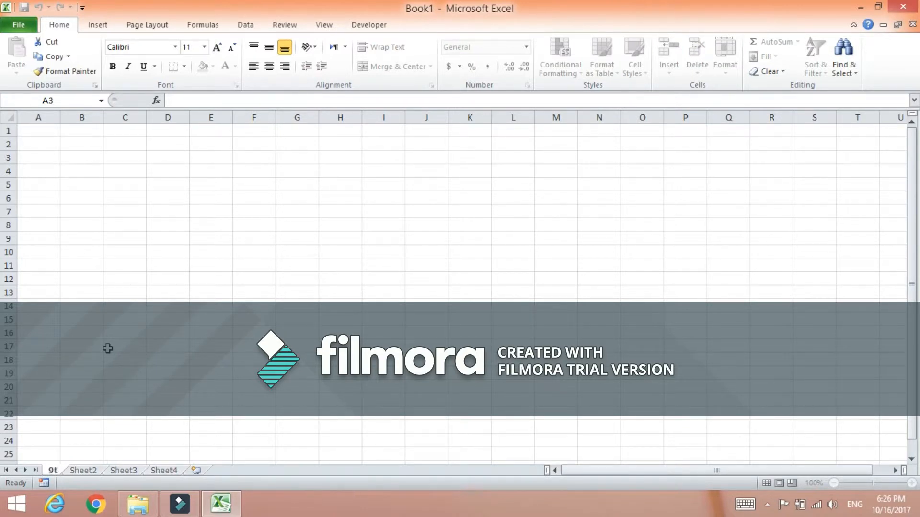
{"action": "type", "text": "h"}
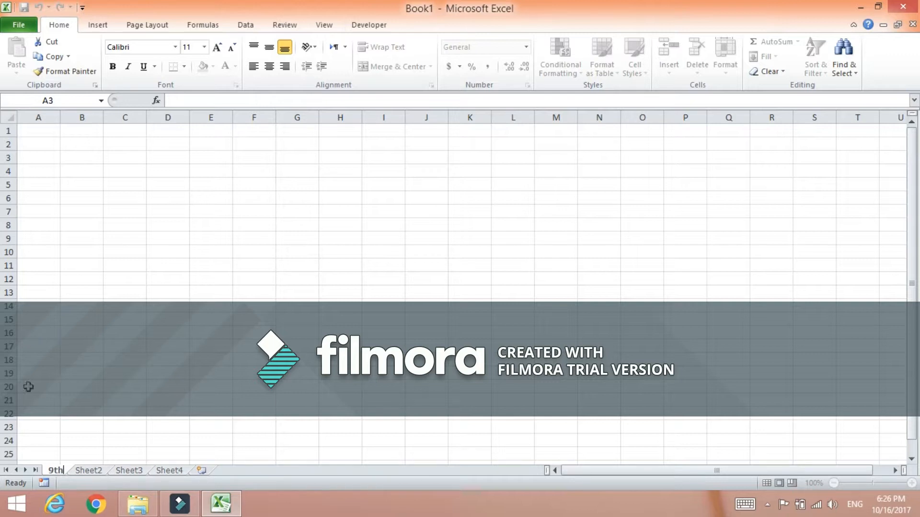
Rename the Sheet2 tab as 10th.
{"action": "right_click", "coordinate": [99, 472]}
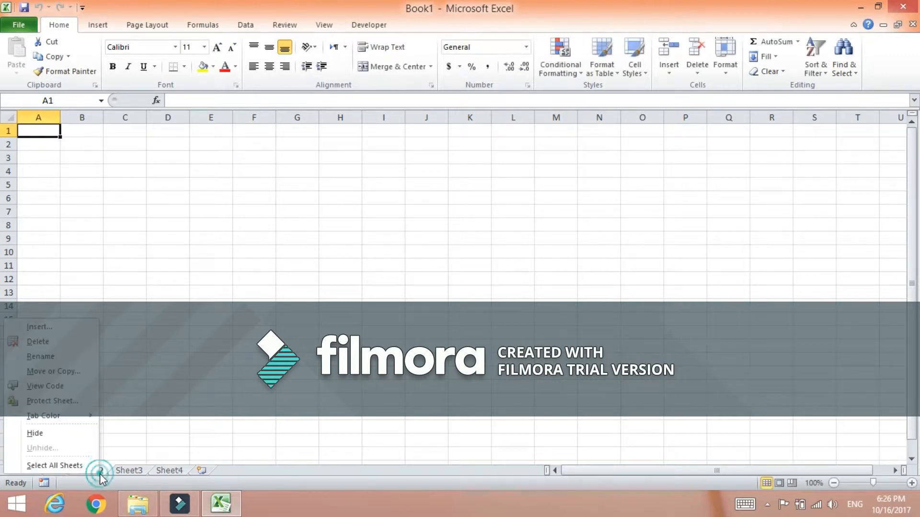
{"action": "left_click", "coordinate": [51, 360]}
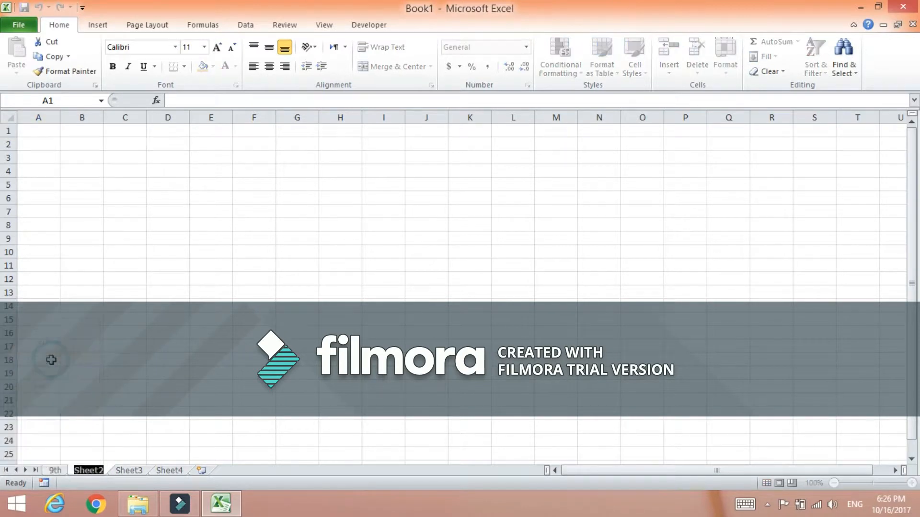
{"action": "type", "text": "10th"}
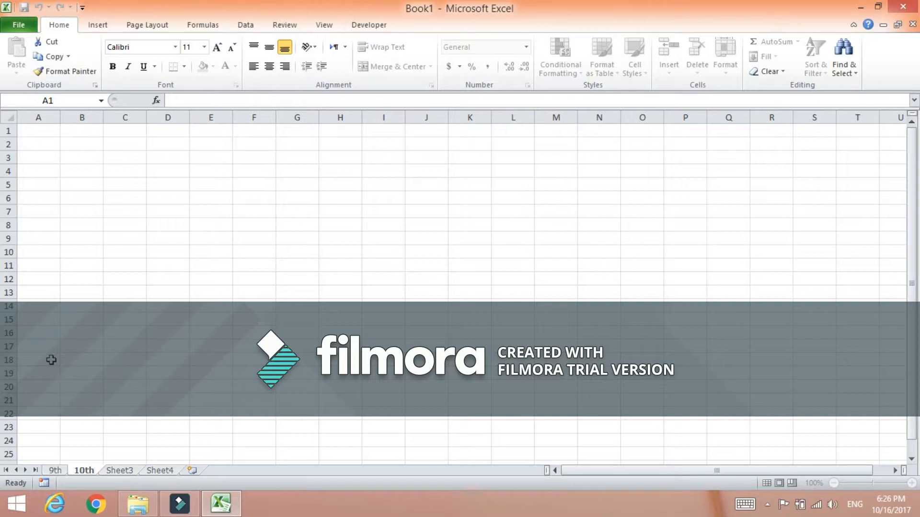
Rename the Sheet3 tab as 1st year.
{"action": "right_click", "coordinate": [110, 470]}
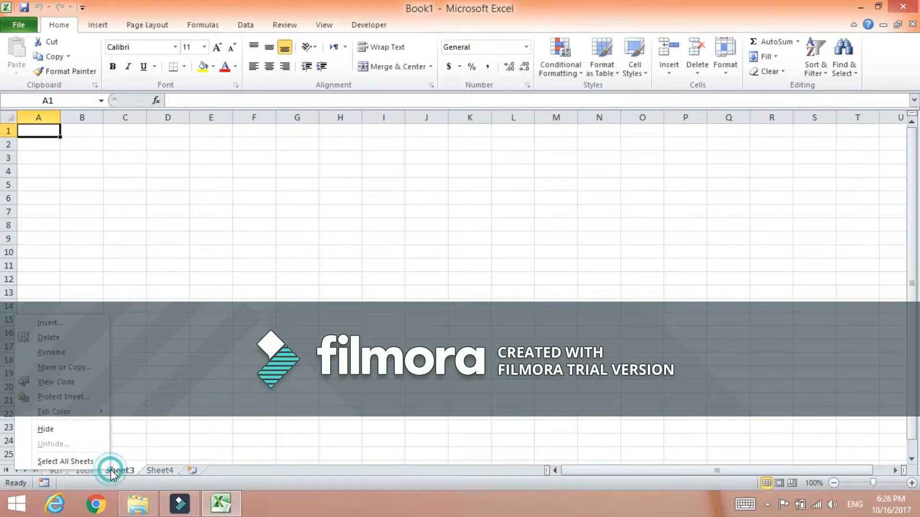
{"action": "left_click", "coordinate": [96, 352]}
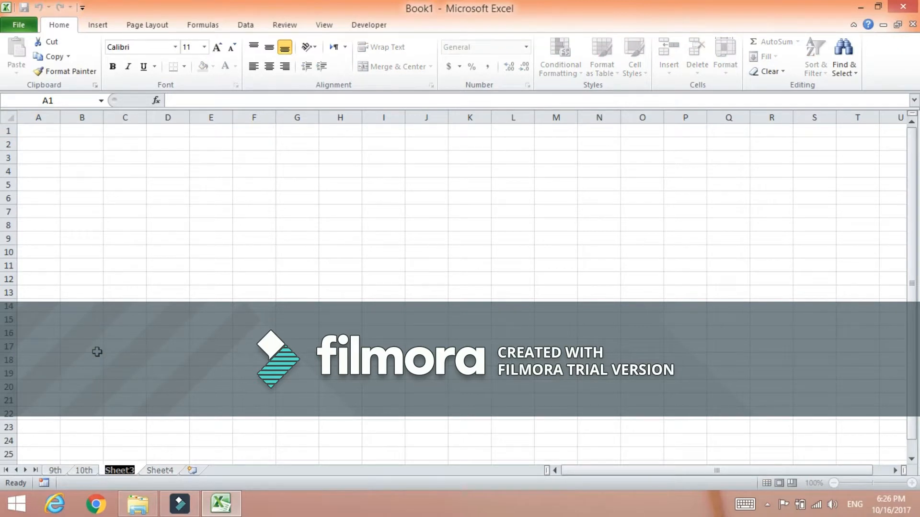
{"action": "type", "text": "1s"}
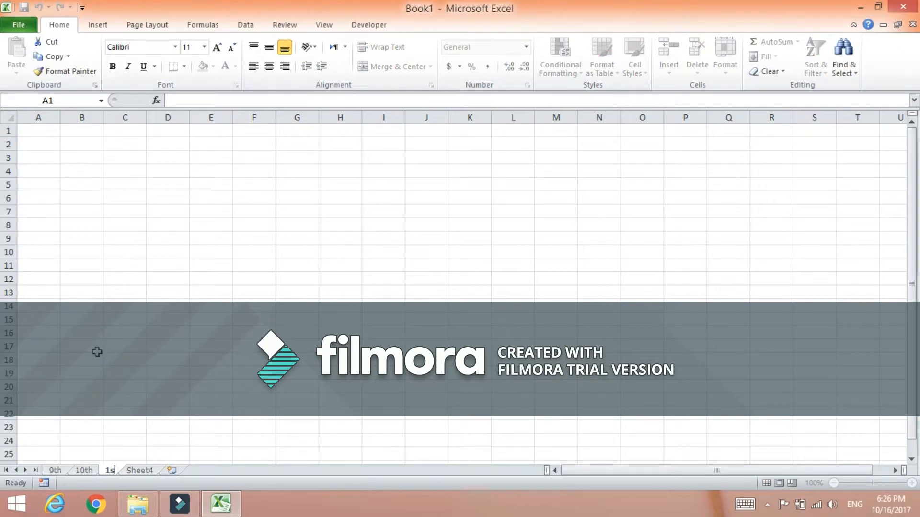
{"action": "type", "text": "t y"}
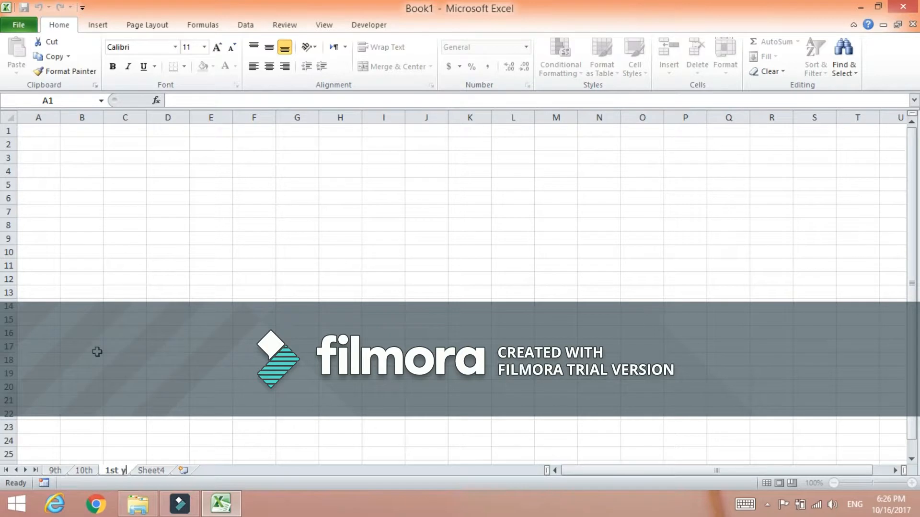
{"action": "type", "text": "ear"}
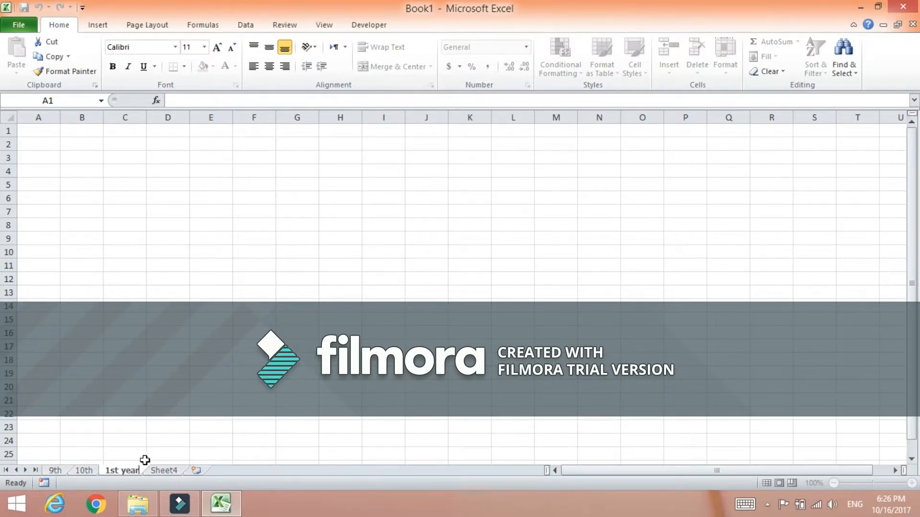
Rename the Sheet4 tab as 2nd year.
{"action": "left_click", "coordinate": [167, 471]}
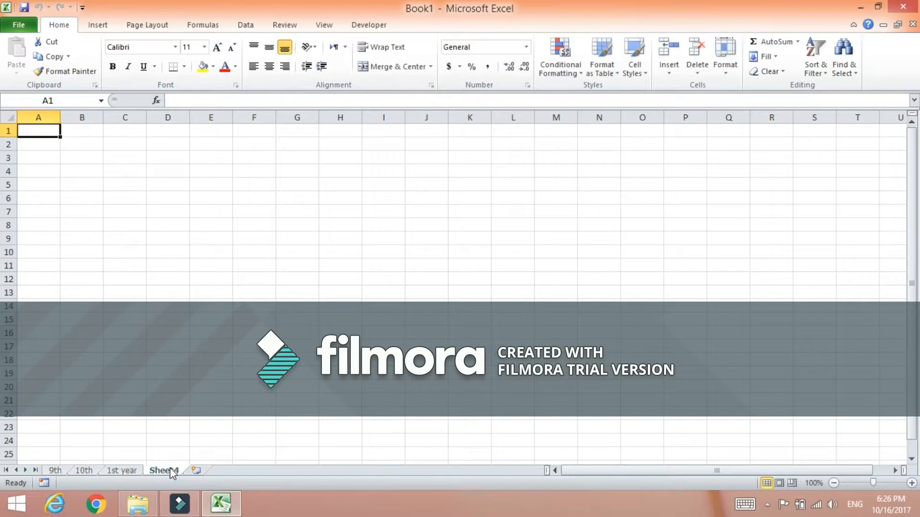
{"action": "right_click", "coordinate": [168, 471]}
{"action": "left_click", "coordinate": [144, 351]}
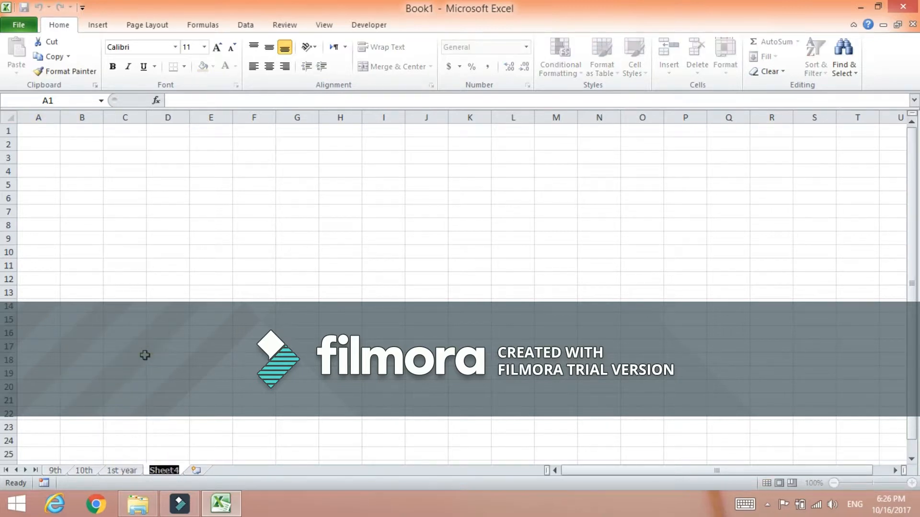
{"action": "type", "text": "2"}
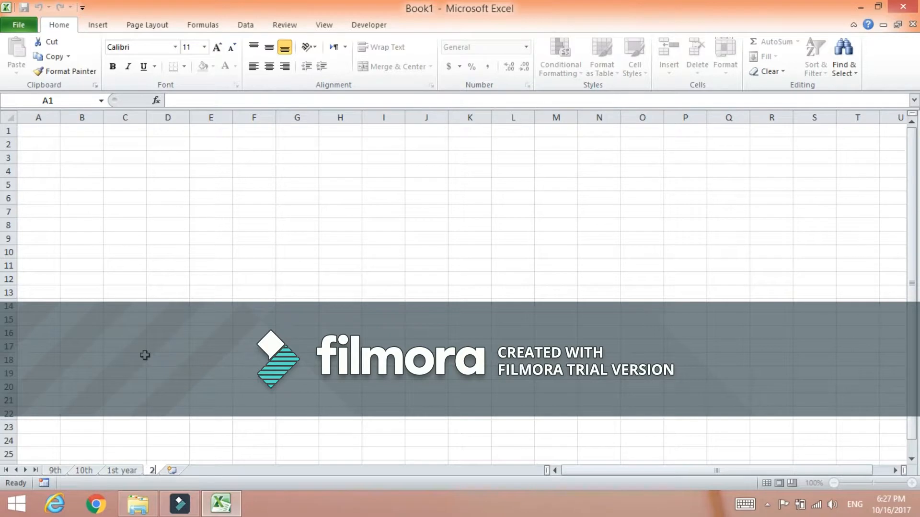
{"action": "type", "text": "nd year"}
{"action": "left_click", "coordinate": [253, 330]}
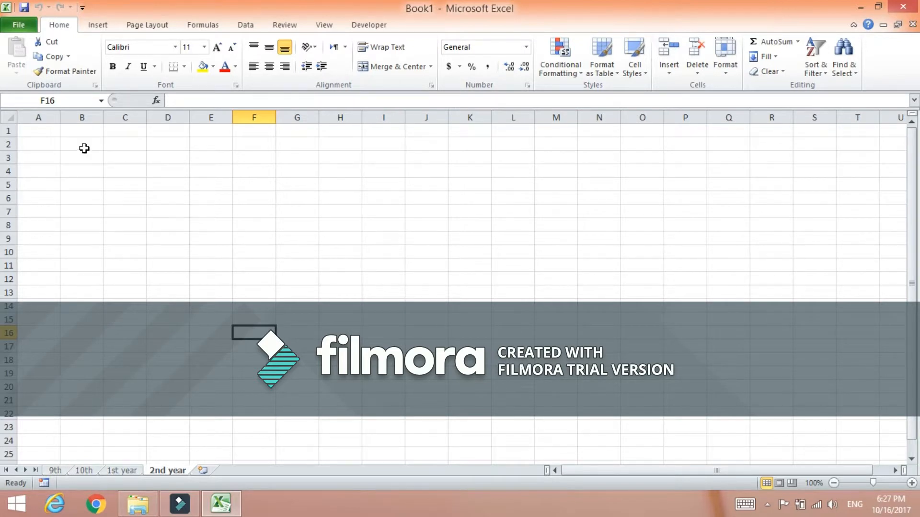
Open the recent workbook All Computers Test records.
{"action": "left_click", "coordinate": [19, 25]}
{"action": "left_click", "coordinate": [26, 154]}
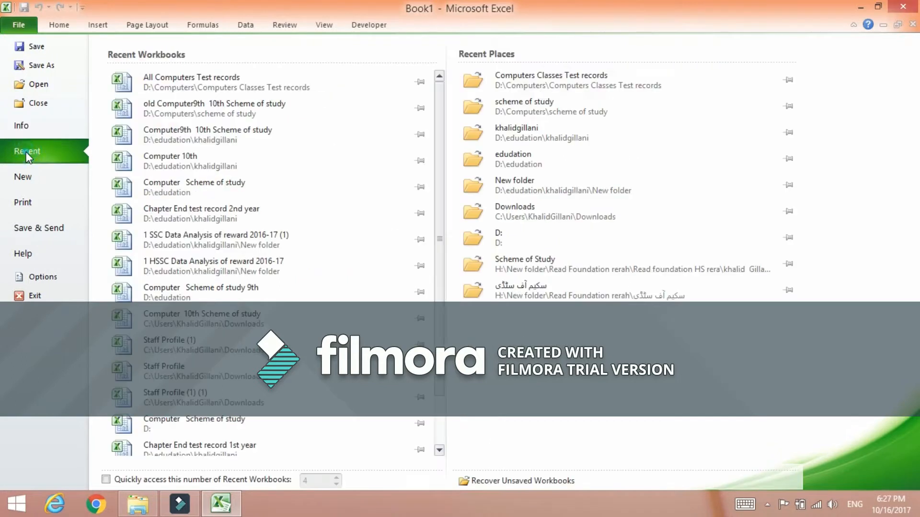
{"action": "left_click", "coordinate": [225, 87]}
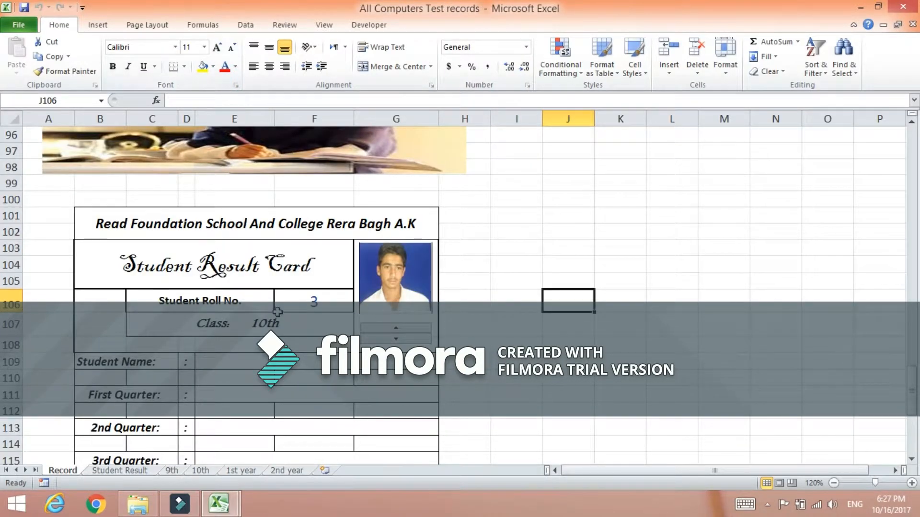
Browse the Record, Student Result and 9th sheets of the test records workbook.
{"action": "scroll", "coordinate": [150, 448], "scroll_direction": "up", "scroll_amount": 6}
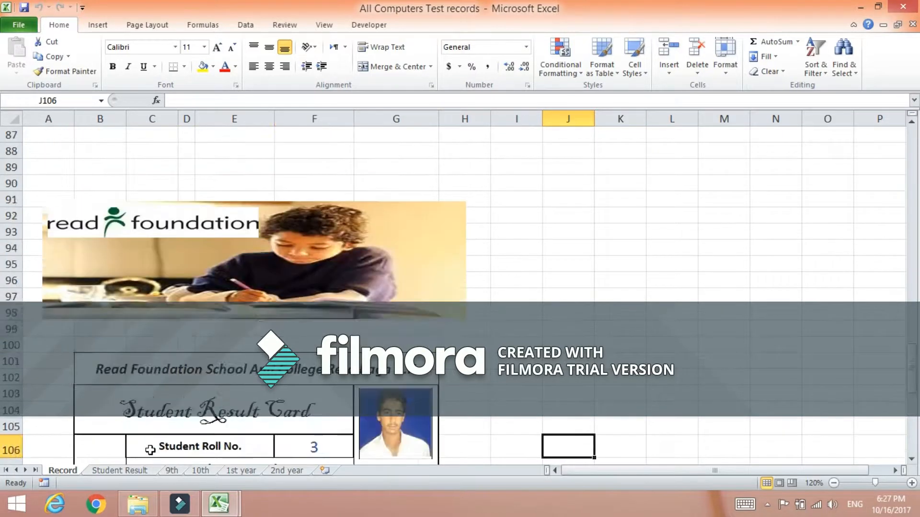
{"action": "scroll", "coordinate": [150, 449], "scroll_direction": "up", "scroll_amount": 20}
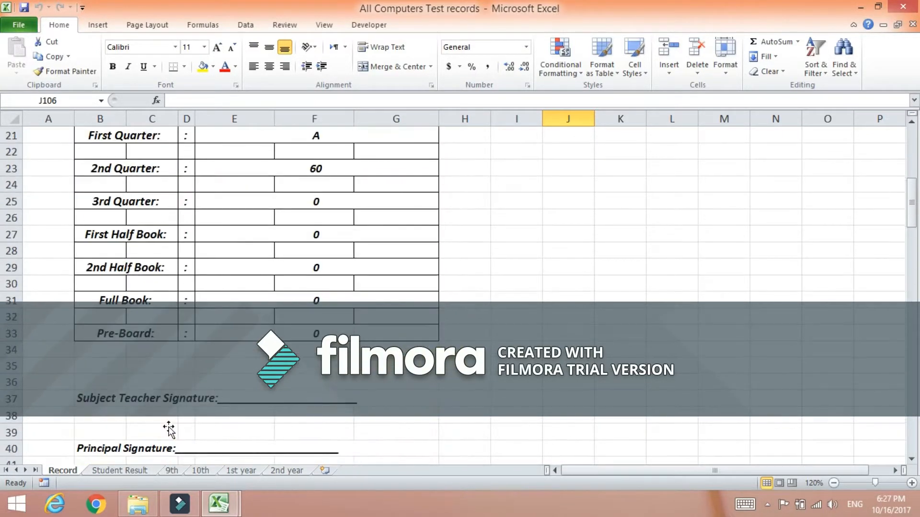
{"action": "scroll", "coordinate": [182, 419], "scroll_direction": "up", "scroll_amount": 1}
{"action": "scroll", "coordinate": [183, 412], "scroll_direction": "down", "scroll_amount": 14}
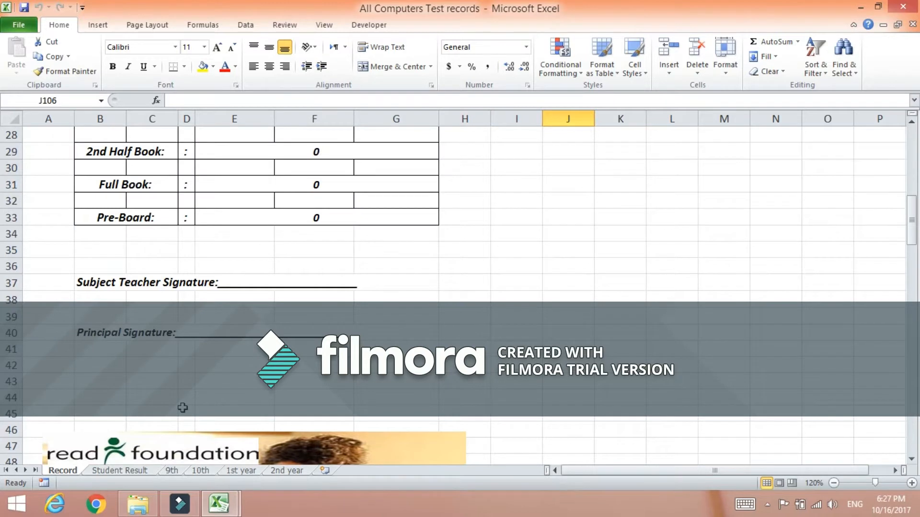
{"action": "left_click", "coordinate": [117, 472]}
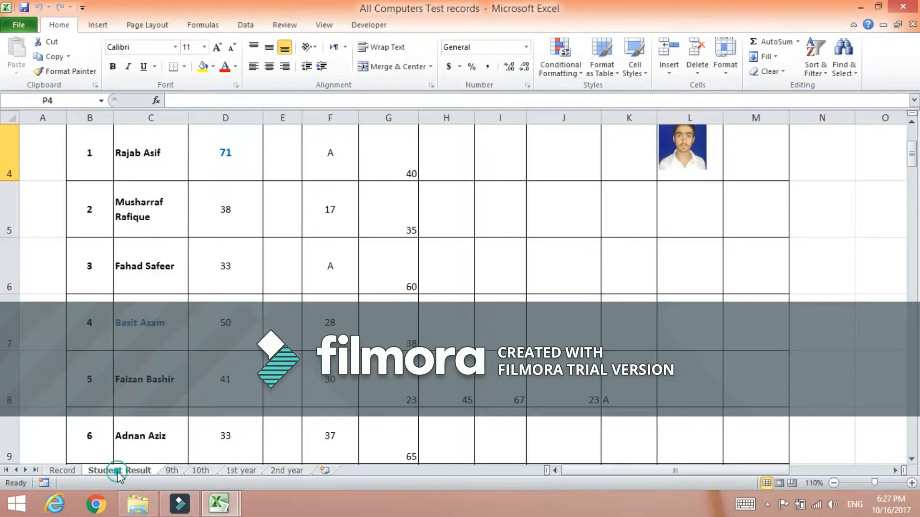
{"action": "left_click", "coordinate": [164, 470]}
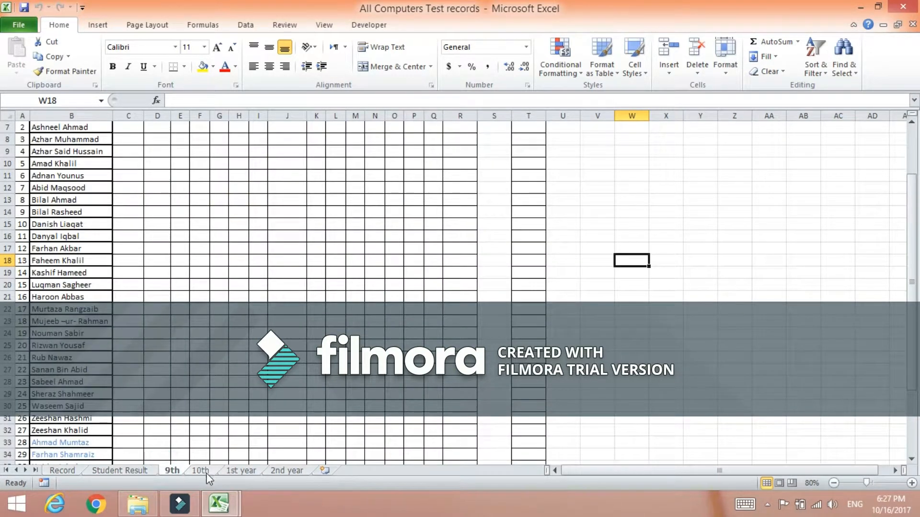
{"action": "scroll", "coordinate": [178, 320], "scroll_direction": "up", "scroll_amount": 2}
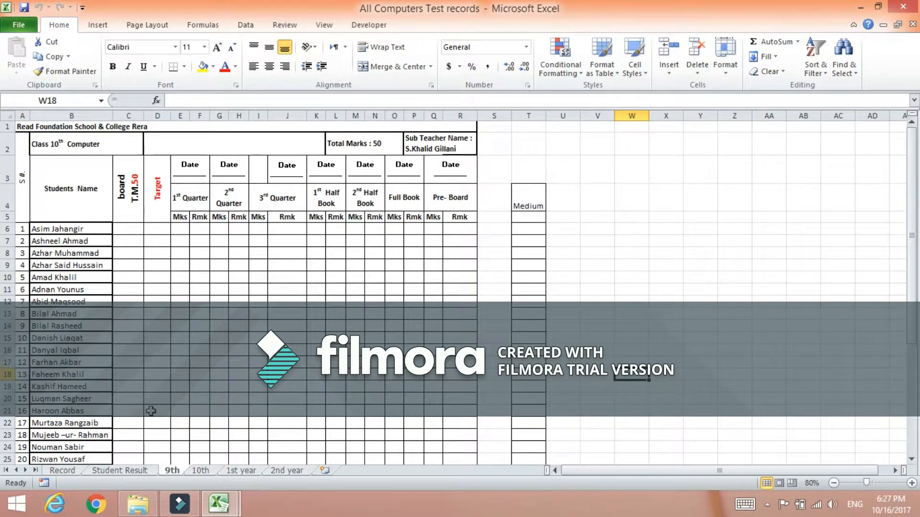
Browse the 10th, 1st year and 2nd year sheets and return to the Record sheet.
{"action": "left_click", "coordinate": [200, 471]}
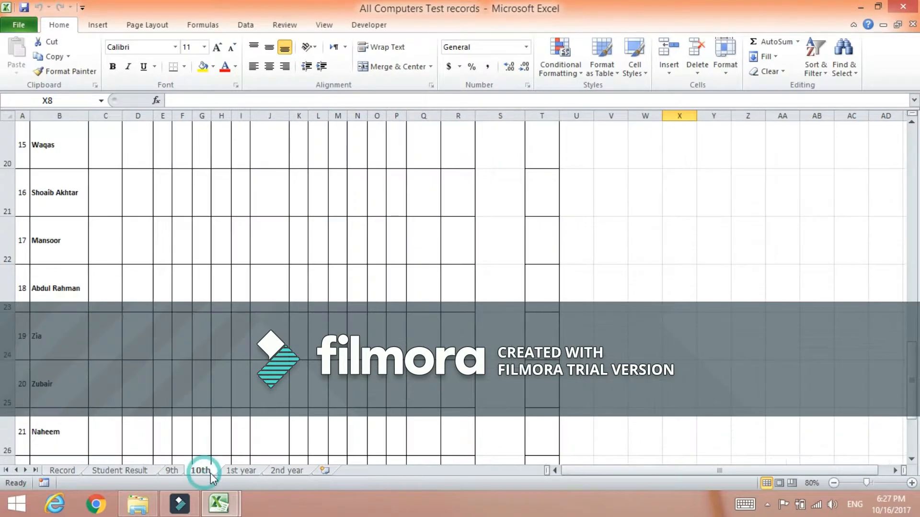
{"action": "left_click", "coordinate": [239, 471]}
{"action": "left_click", "coordinate": [284, 471]}
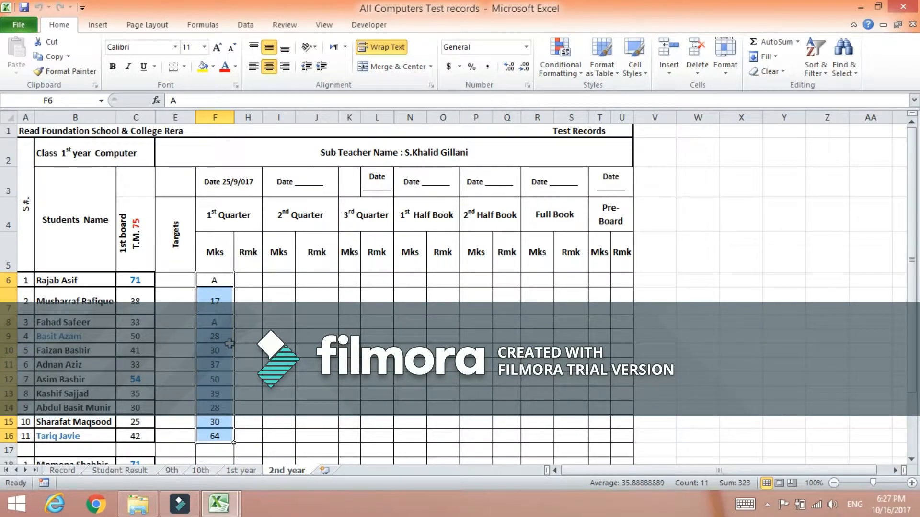
{"action": "scroll", "coordinate": [230, 344], "scroll_direction": "down", "scroll_amount": 4}
{"action": "scroll", "coordinate": [230, 344], "scroll_direction": "up", "scroll_amount": 4}
{"action": "left_click", "coordinate": [63, 470]}
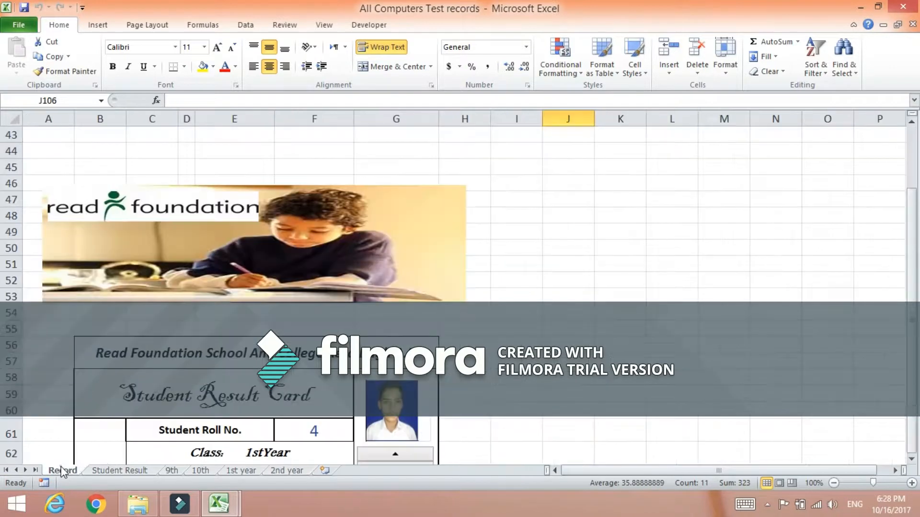
{"action": "left_click", "coordinate": [574, 300]}
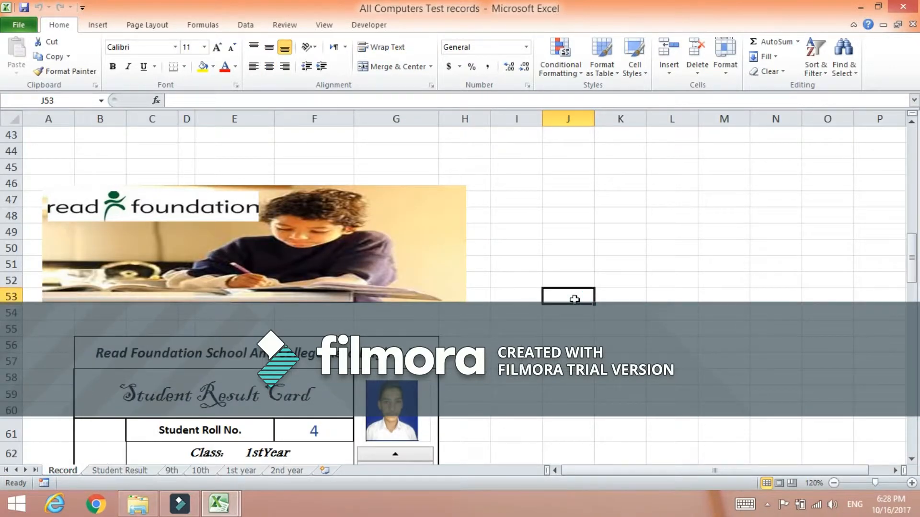
{"action": "left_click", "coordinate": [632, 115]}
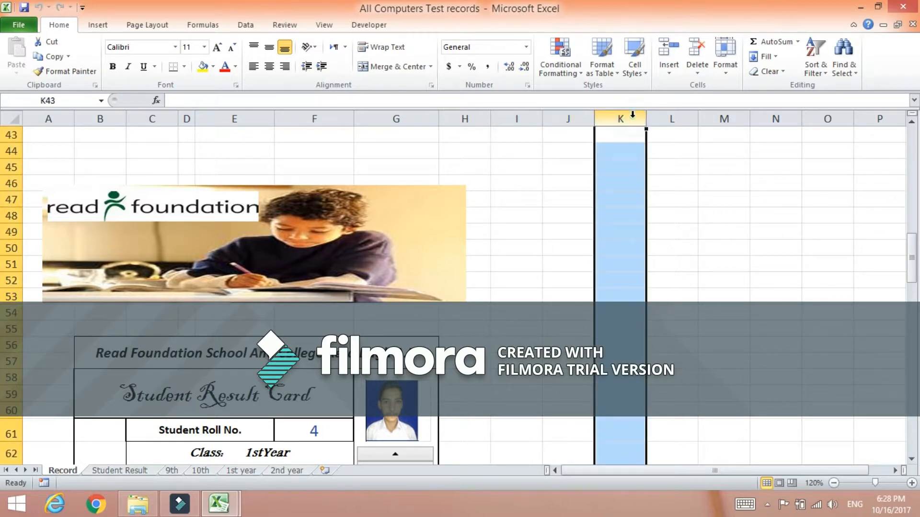
{"action": "left_click", "coordinate": [11, 330]}
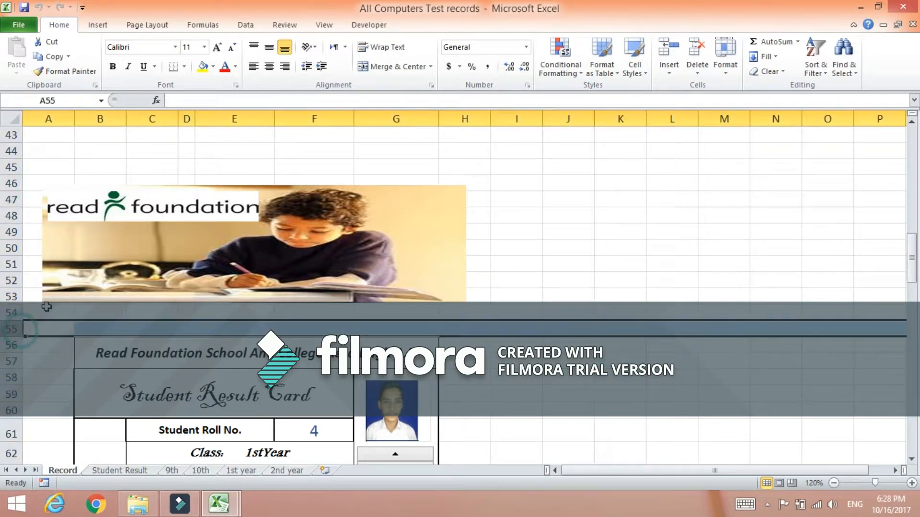
{"action": "left_click", "coordinate": [606, 326]}
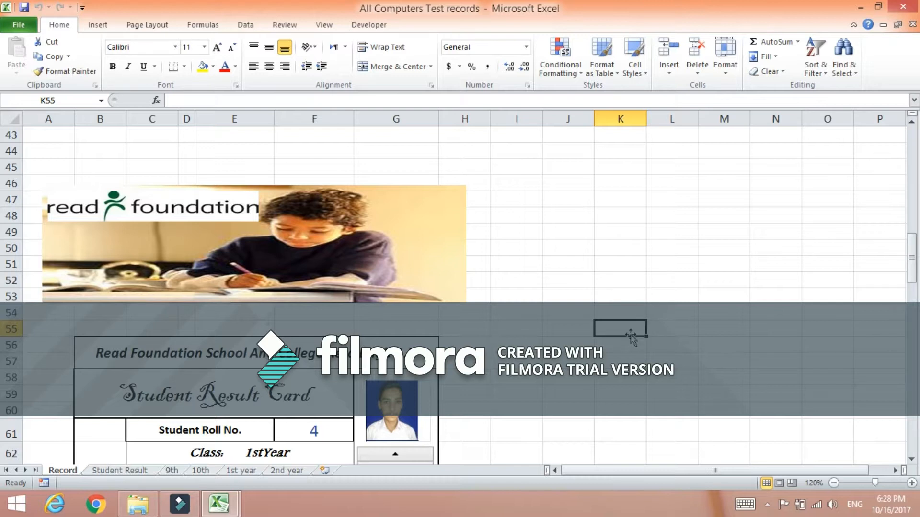
{"action": "left_click", "coordinate": [75, 100]}
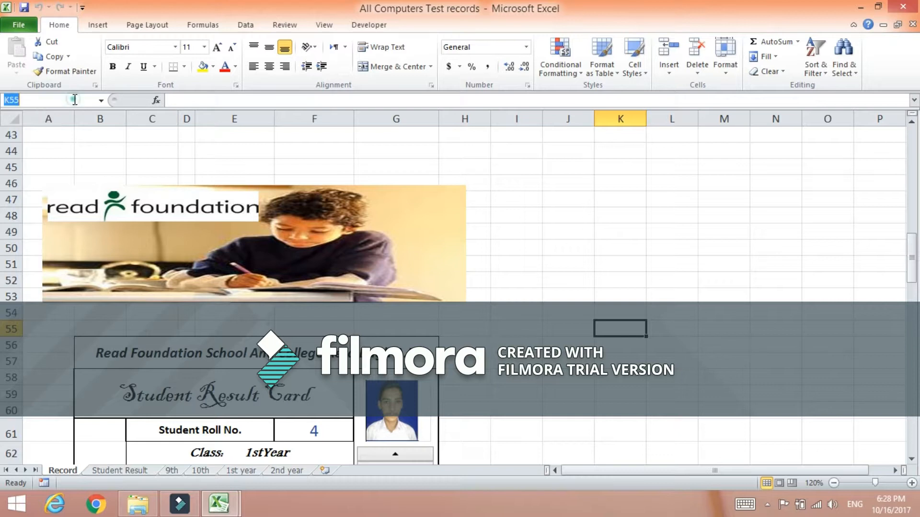
Enter 10 in cell K54 and 20 in cell K55.
{"action": "left_click", "coordinate": [627, 307]}
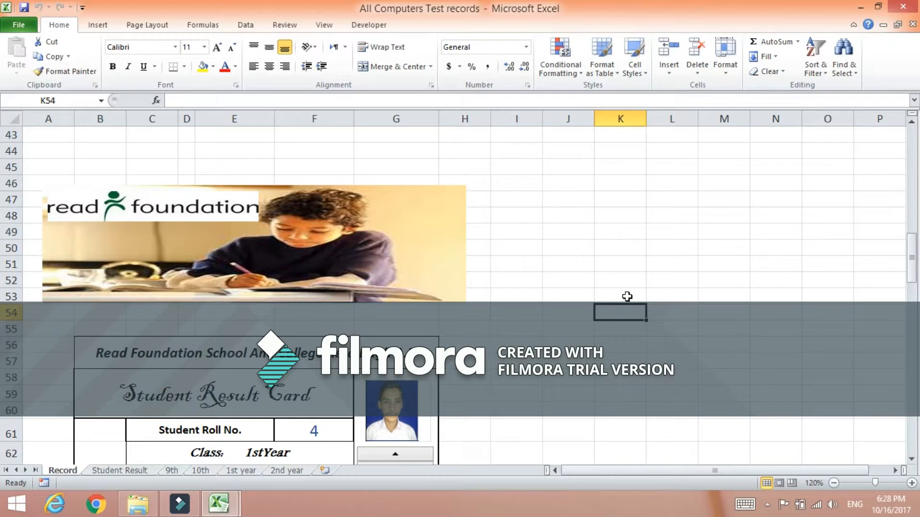
{"action": "type", "text": "10"}
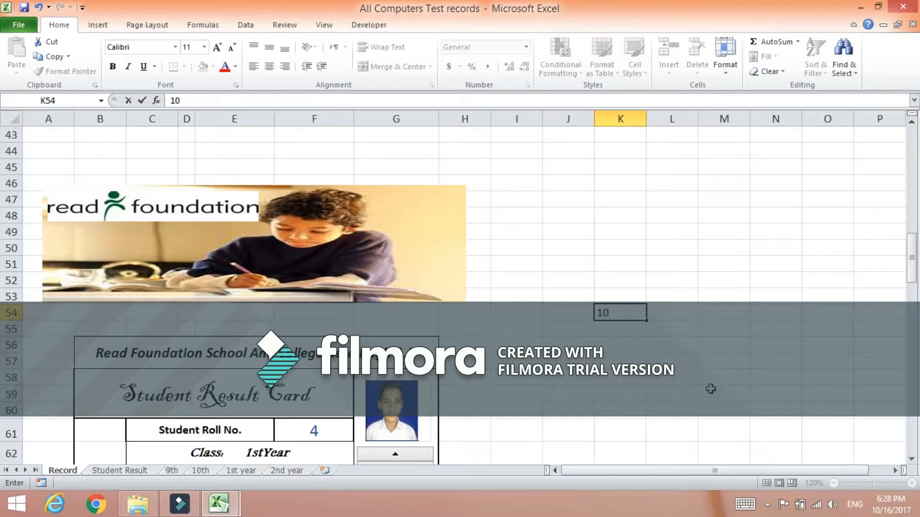
{"action": "left_click", "coordinate": [624, 327]}
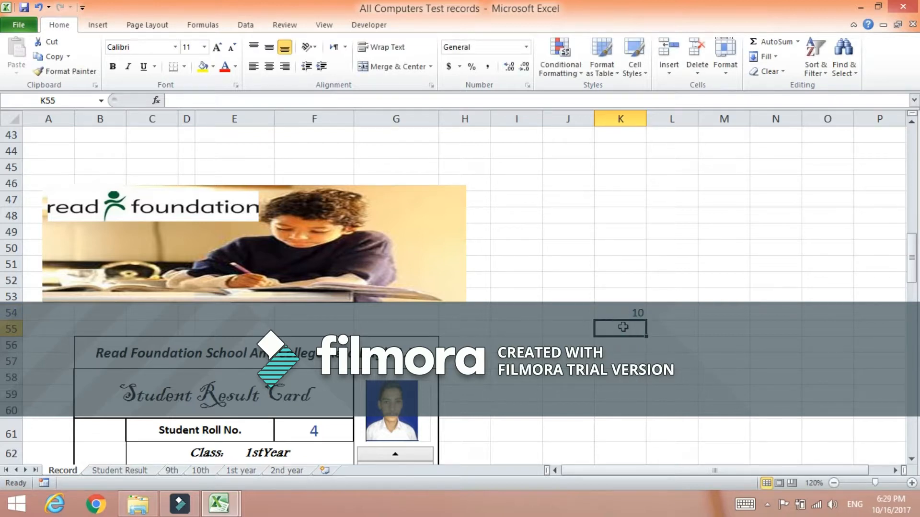
{"action": "type", "text": "20"}
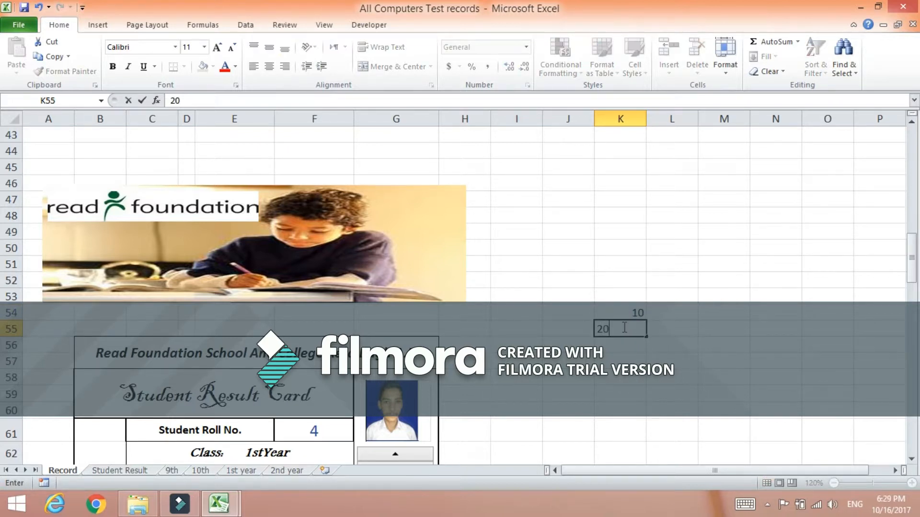
{"action": "left_click", "coordinate": [632, 351]}
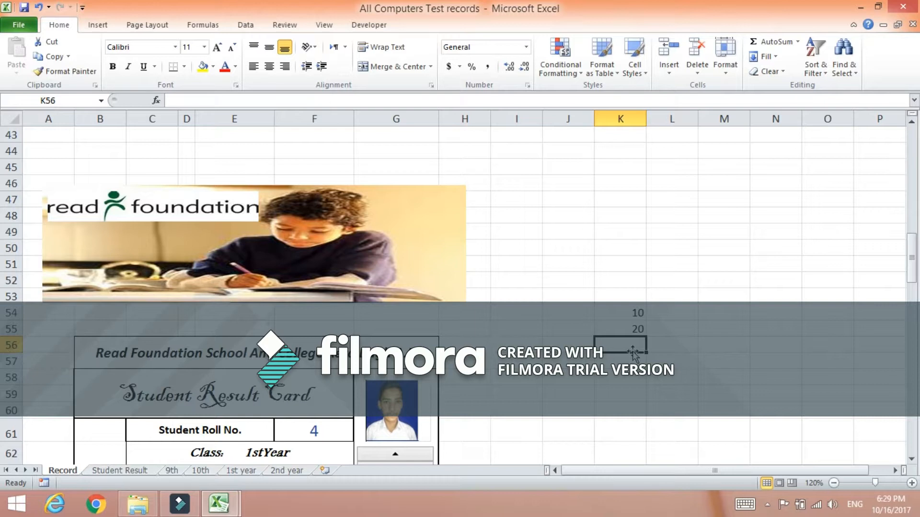
Enter the formula =K54+K55 in cell K56 to add the two values.
{"action": "type", "text": "="}
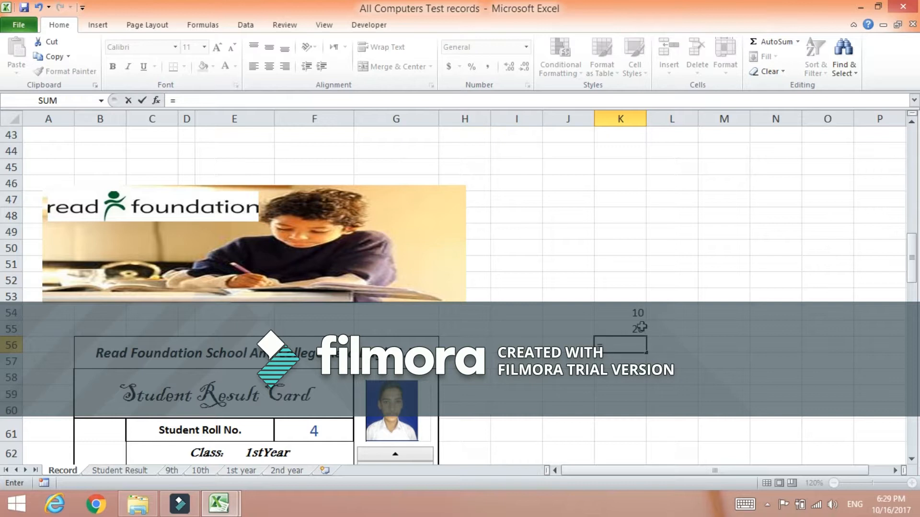
{"action": "left_click", "coordinate": [630, 311]}
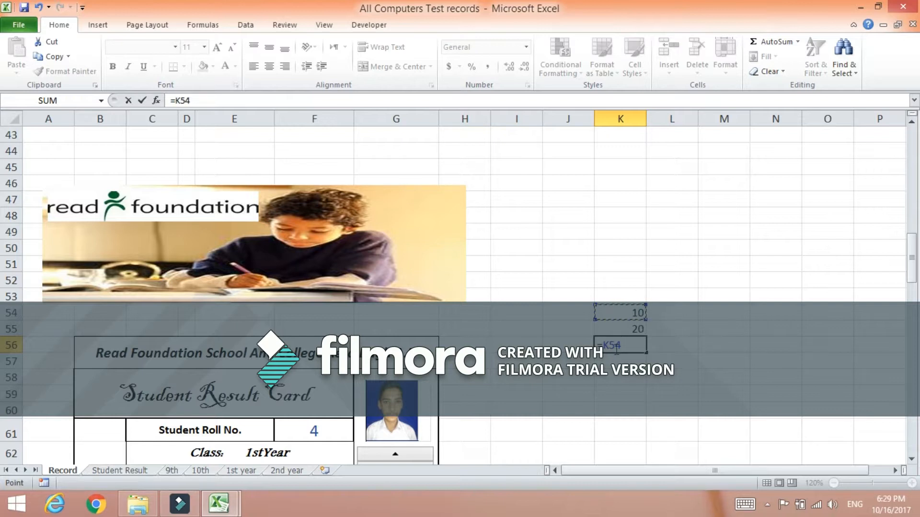
{"action": "type", "text": "+"}
{"action": "left_click", "coordinate": [635, 328]}
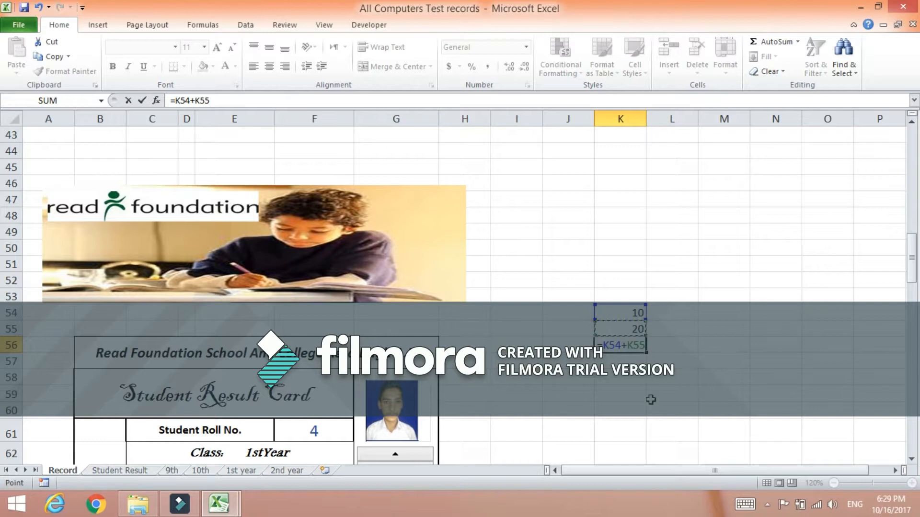
{"action": "key", "text": "Return"}
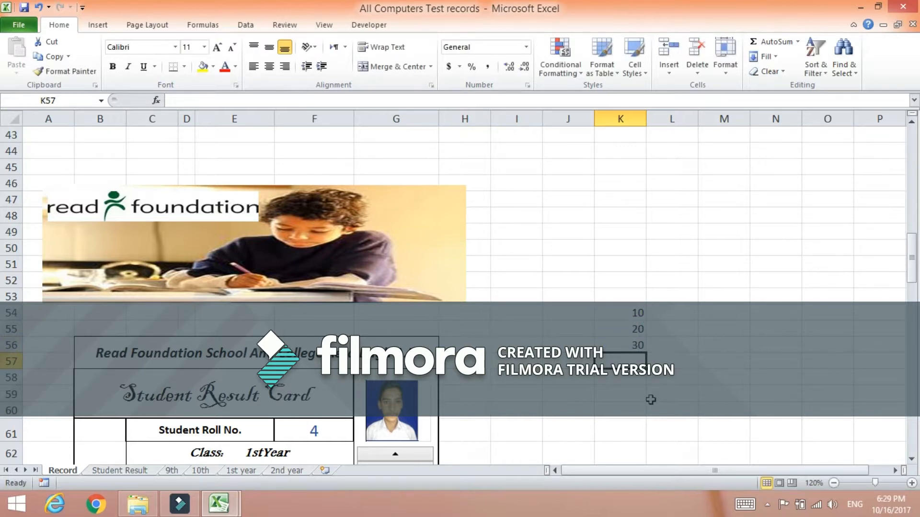
Inspect cells K54 to K56 and clear their contents.
{"action": "left_click", "coordinate": [619, 341]}
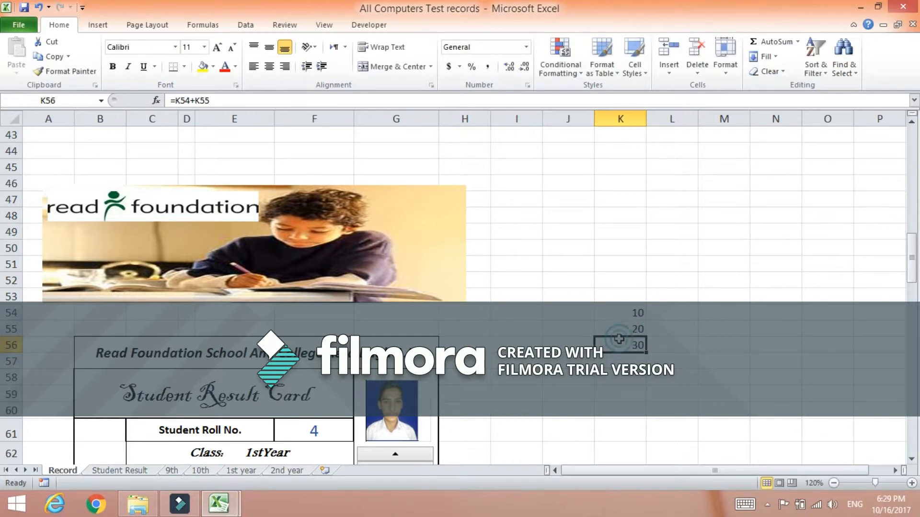
{"action": "left_click", "coordinate": [631, 304]}
{"action": "left_click", "coordinate": [630, 309]}
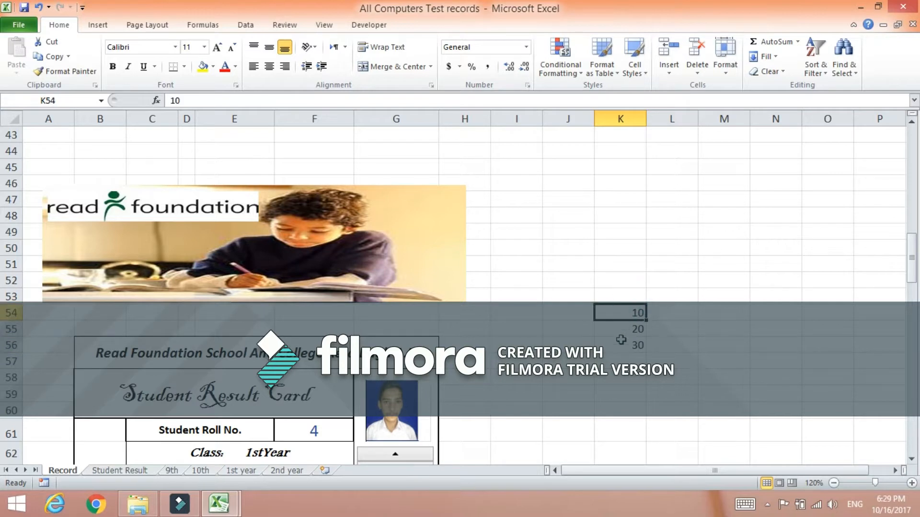
{"action": "left_click", "coordinate": [623, 330]}
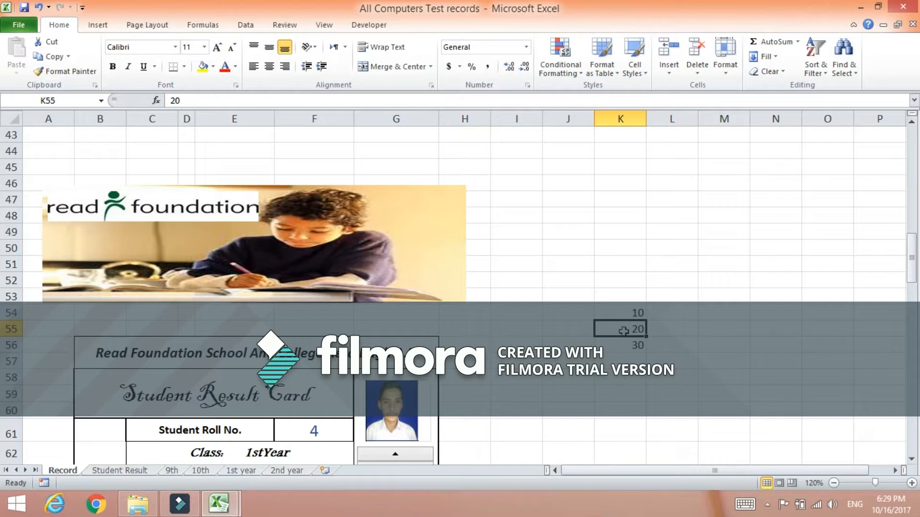
{"action": "left_click", "coordinate": [695, 316]}
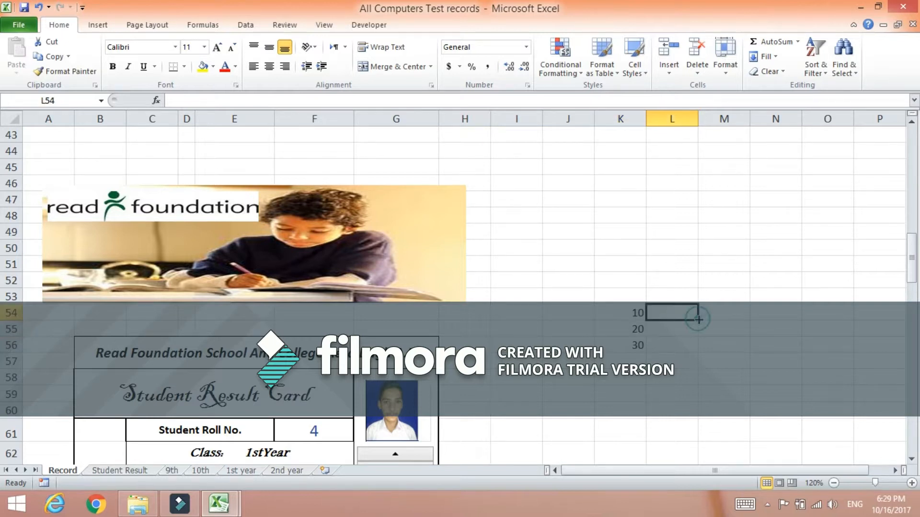
{"action": "left_click", "coordinate": [602, 309]}
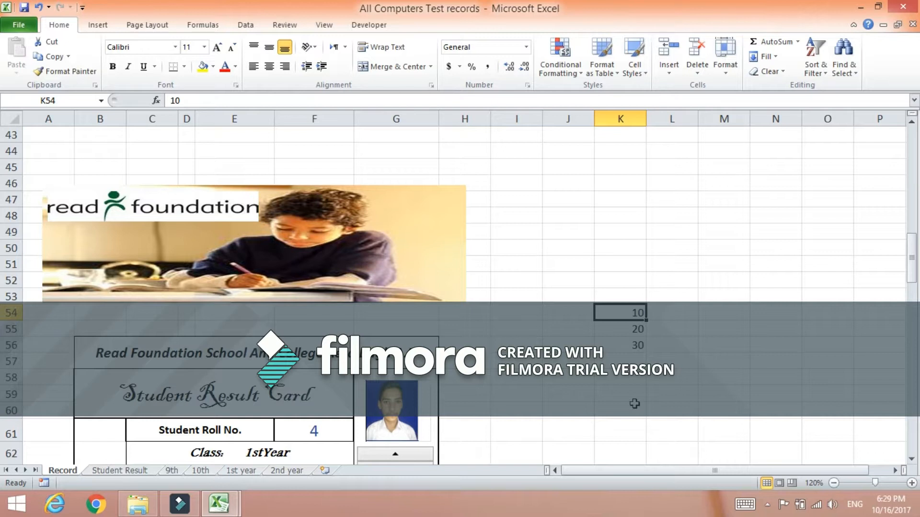
{"action": "left_click_drag", "start_coordinate": [621, 312], "coordinate": [626, 340]}
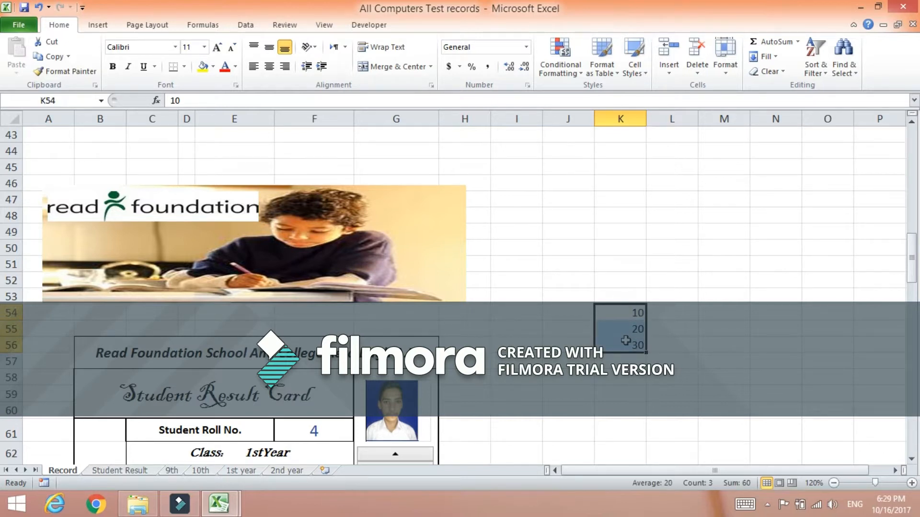
{"action": "key", "text": "Delete"}
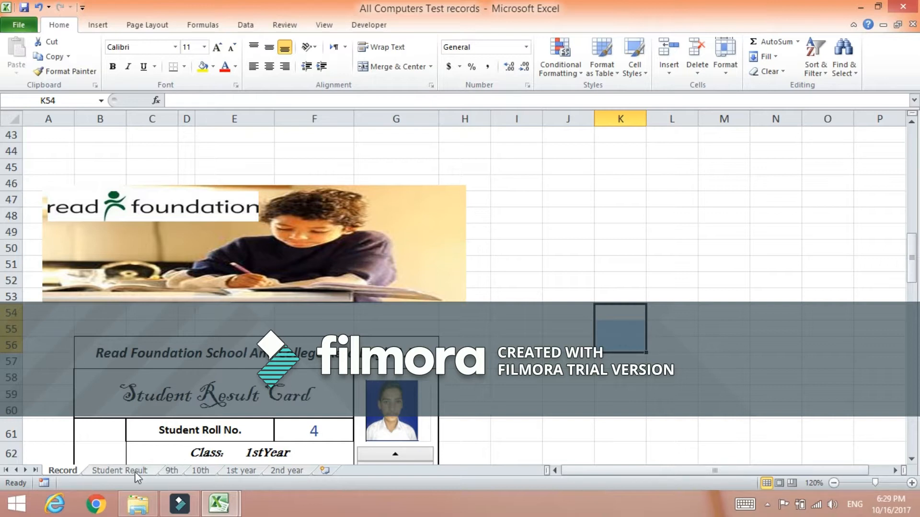
Merge and center the Student Name label across cells B64 and C64 of the result card.
{"action": "scroll", "coordinate": [218, 341], "scroll_direction": "down", "scroll_amount": 1}
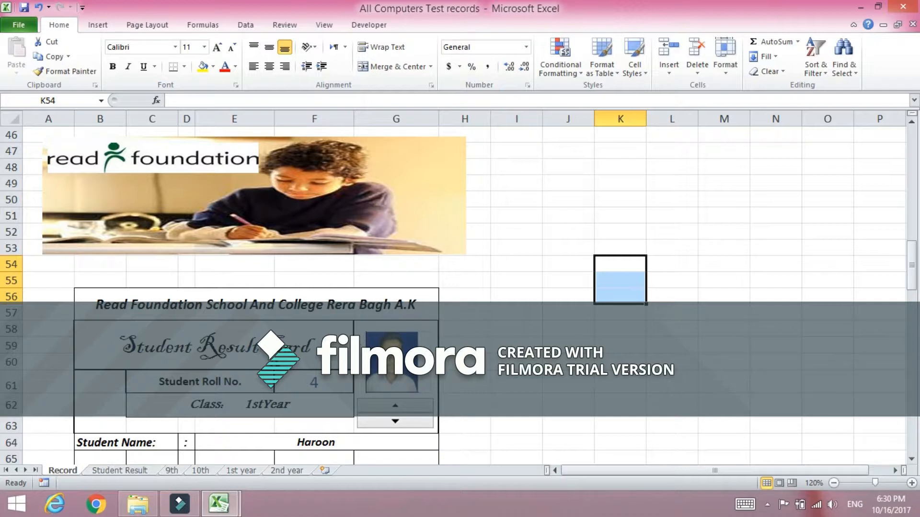
{"action": "scroll", "coordinate": [235, 345], "scroll_direction": "down", "scroll_amount": 1}
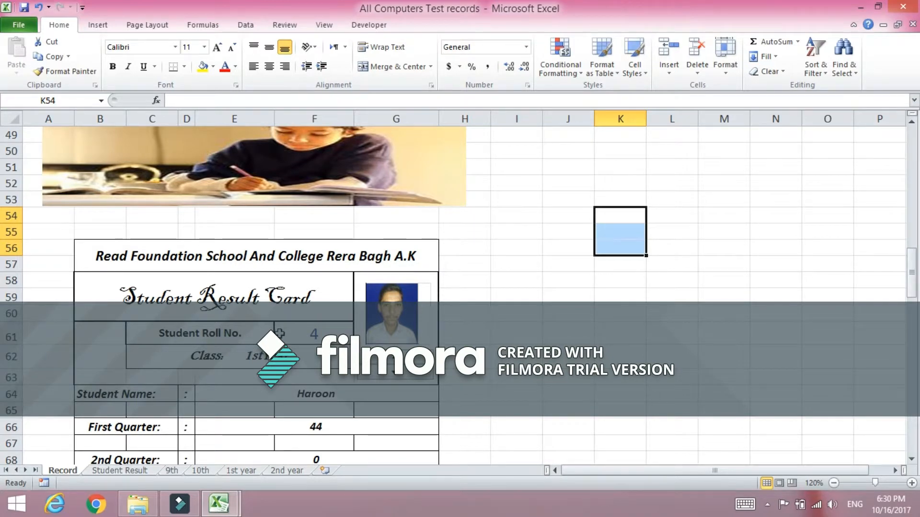
{"action": "left_click", "coordinate": [314, 335]}
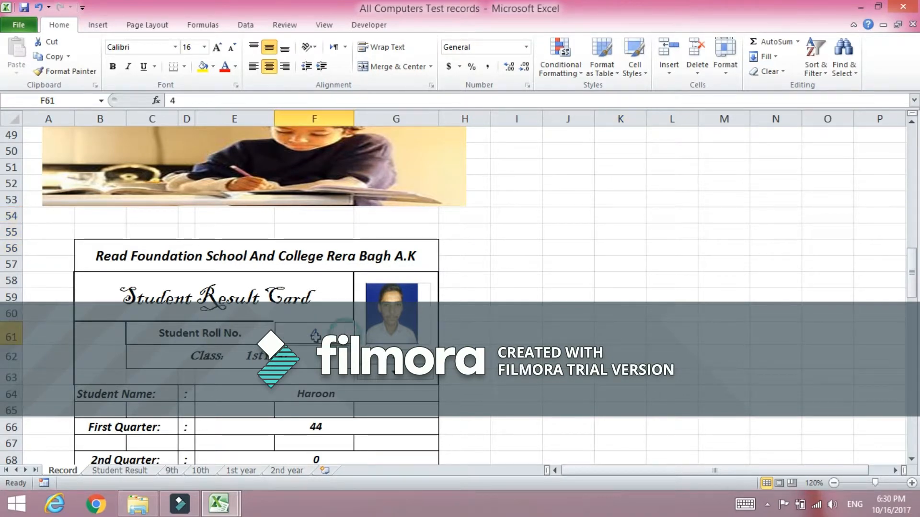
{"action": "left_click", "coordinate": [293, 355]}
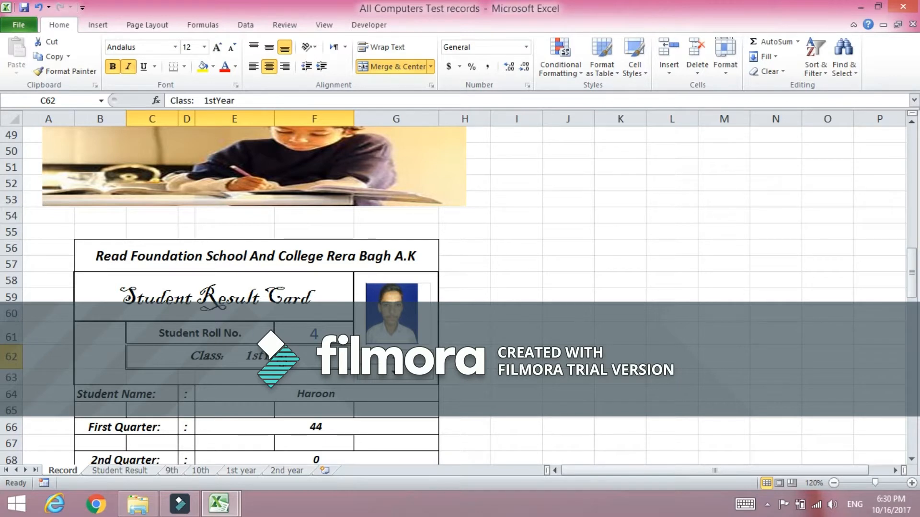
{"action": "left_click", "coordinate": [168, 390]}
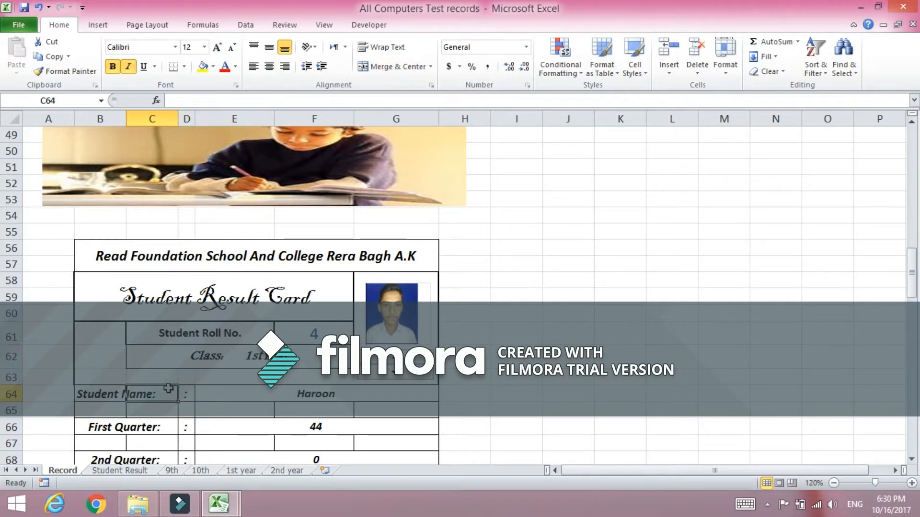
{"action": "left_click", "coordinate": [100, 388]}
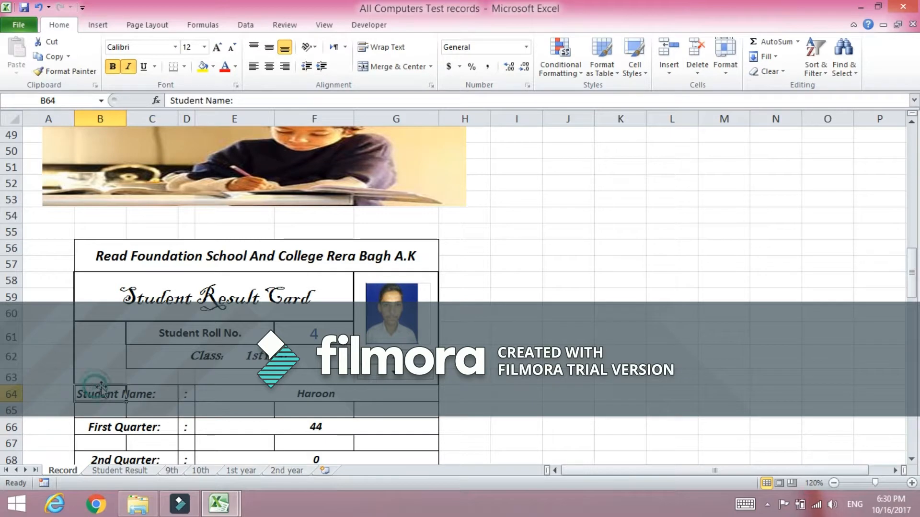
{"action": "left_click", "coordinate": [164, 394]}
{"action": "left_click_drag", "start_coordinate": [164, 393], "coordinate": [115, 391]}
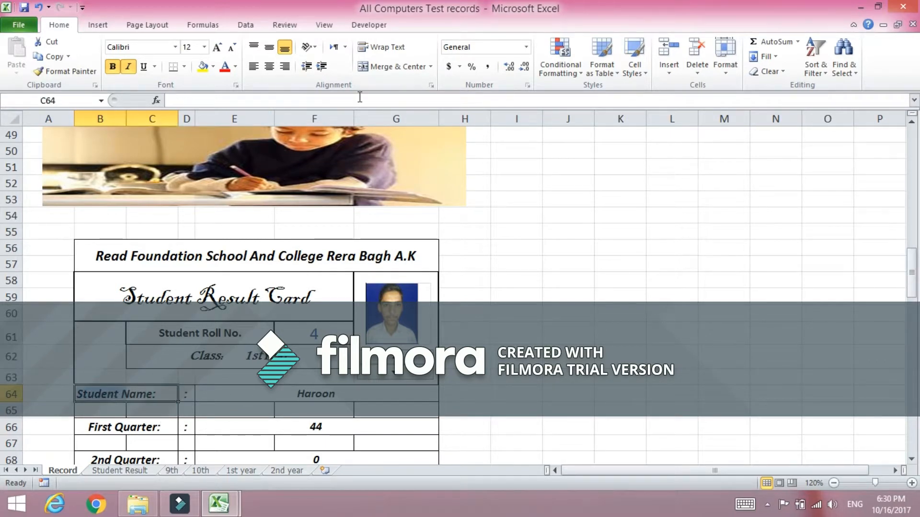
{"action": "left_click", "coordinate": [374, 69]}
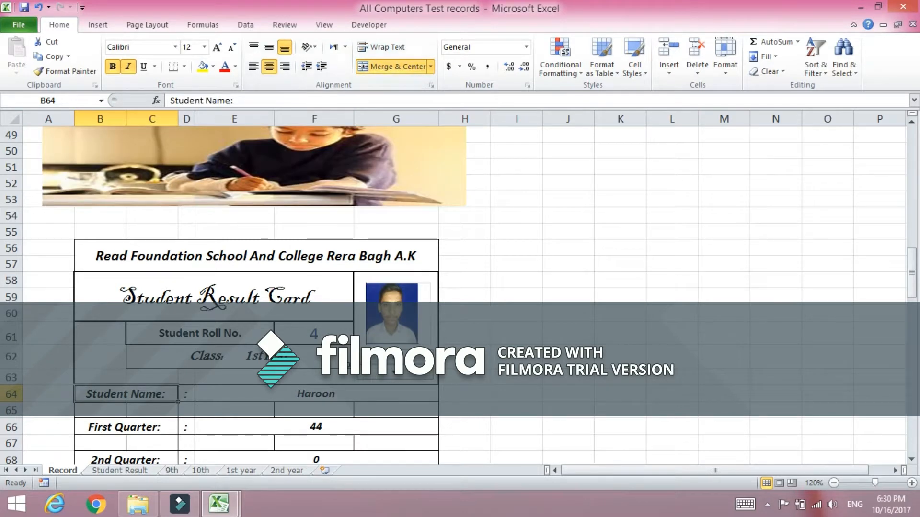
Inspect the student name formula and the quarter rows of the result card.
{"action": "left_click", "coordinate": [324, 398]}
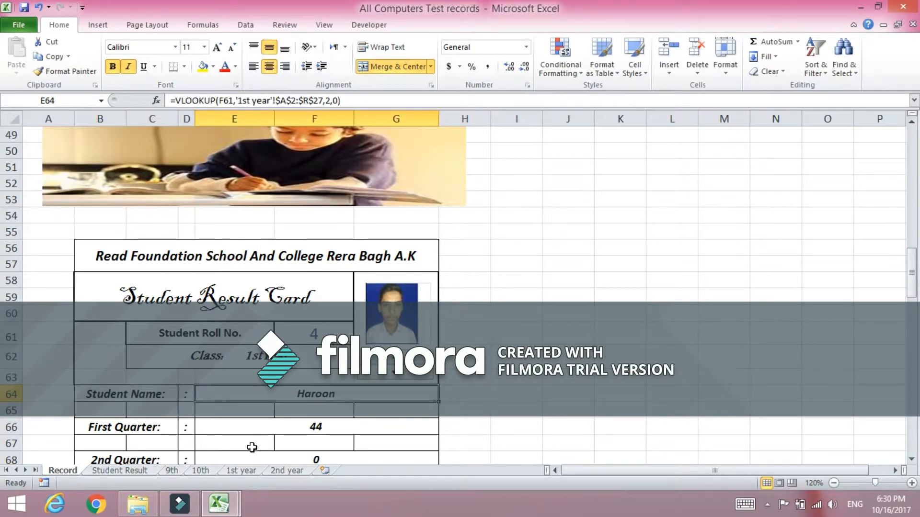
{"action": "left_click", "coordinate": [132, 426]}
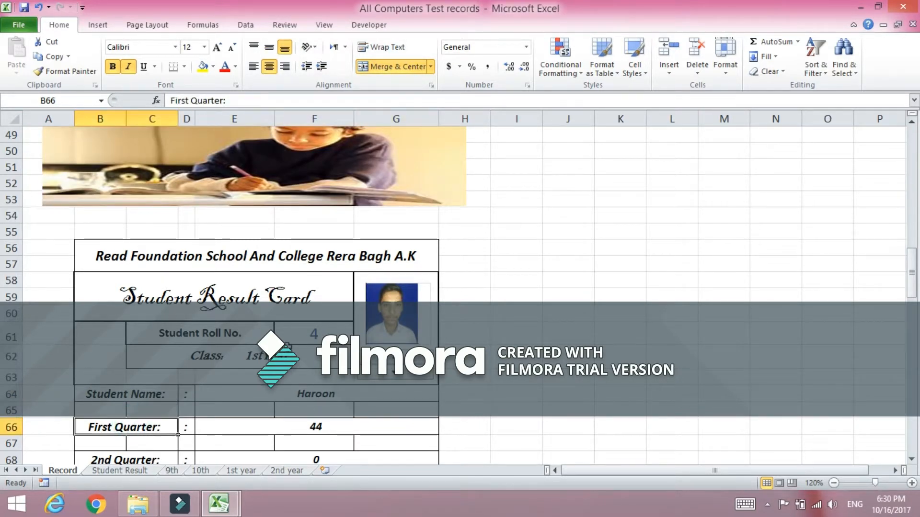
{"action": "scroll", "coordinate": [460, 287], "scroll_direction": "down", "scroll_amount": 2}
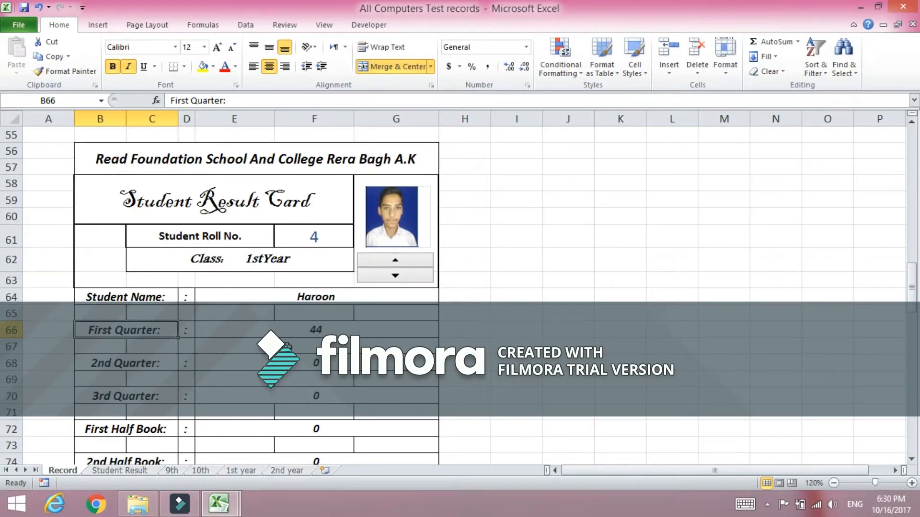
Scroll through the student result card to review its mark rows and signature lines.
{"action": "scroll", "coordinate": [460, 287], "scroll_direction": "up", "scroll_amount": 2}
{"action": "scroll", "coordinate": [460, 287], "scroll_direction": "down", "scroll_amount": 1}
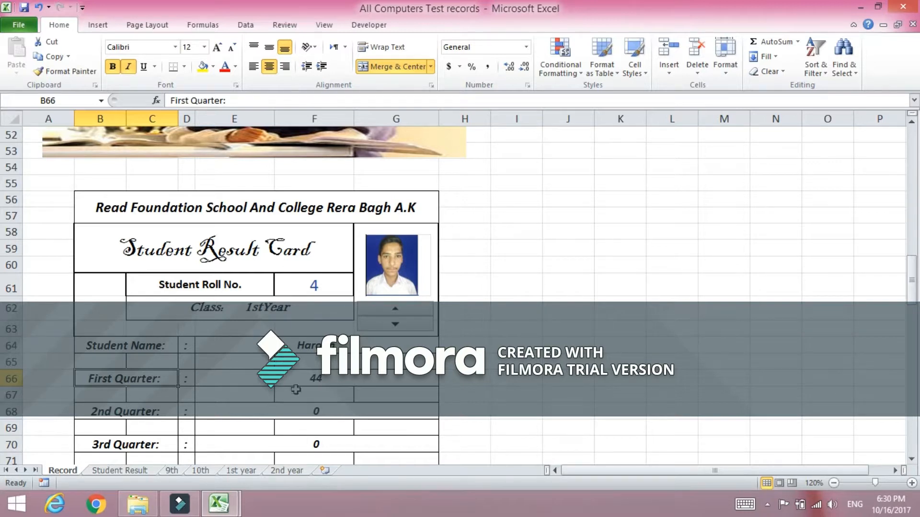
{"action": "scroll", "coordinate": [210, 420], "scroll_direction": "down", "scroll_amount": 1}
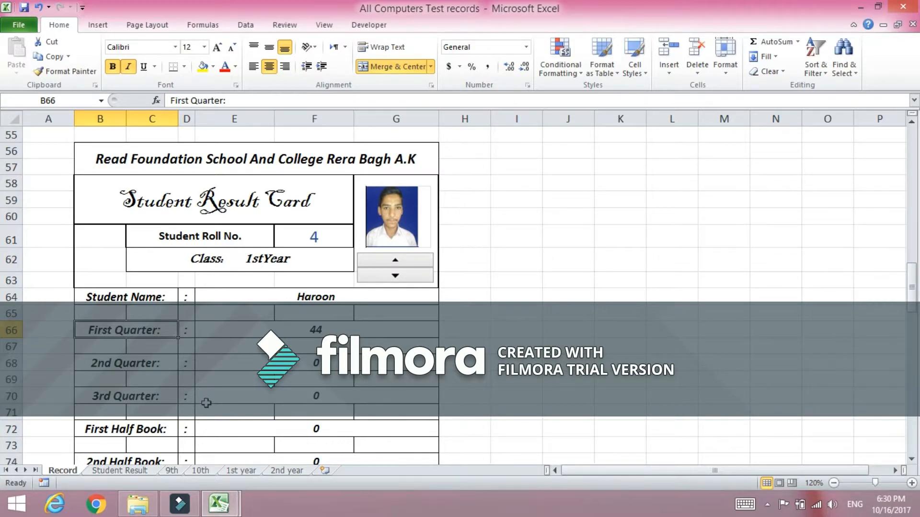
{"action": "scroll", "coordinate": [167, 403], "scroll_direction": "down", "scroll_amount": 1}
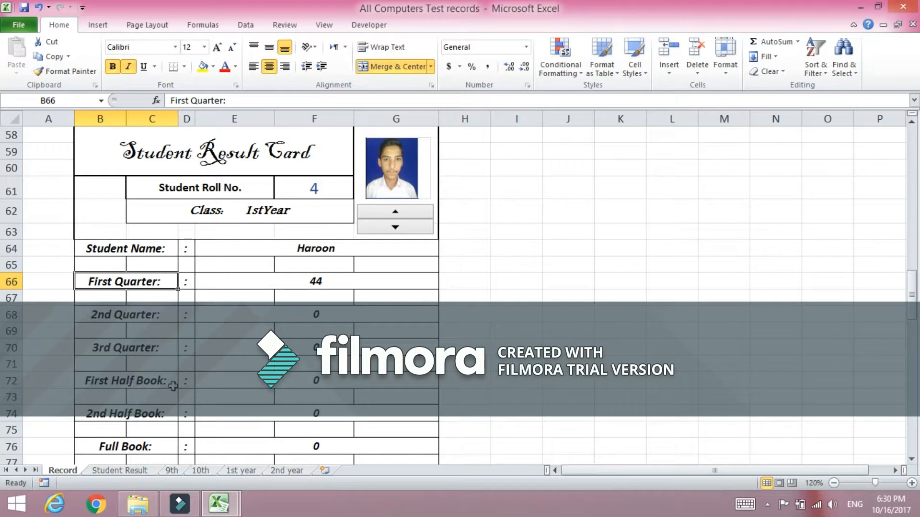
{"action": "scroll", "coordinate": [154, 415], "scroll_direction": "down", "scroll_amount": 1}
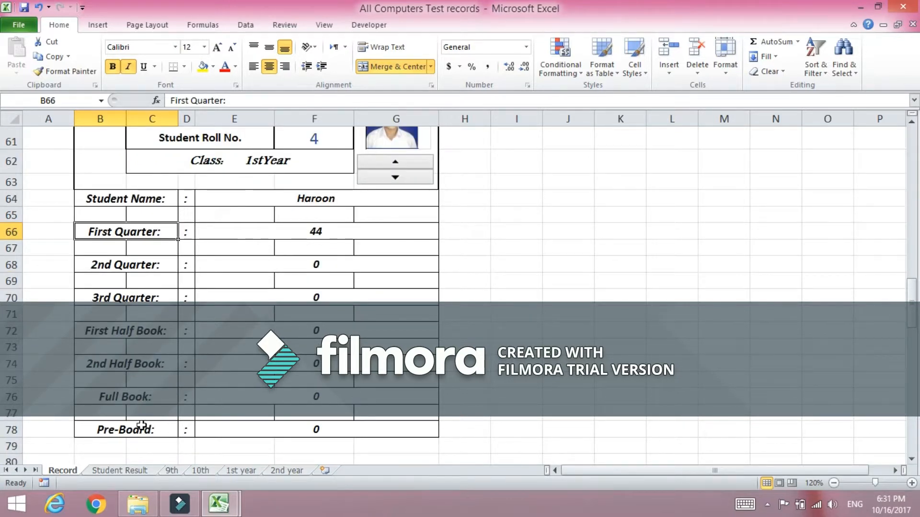
{"action": "scroll", "coordinate": [160, 426], "scroll_direction": "down", "scroll_amount": 1}
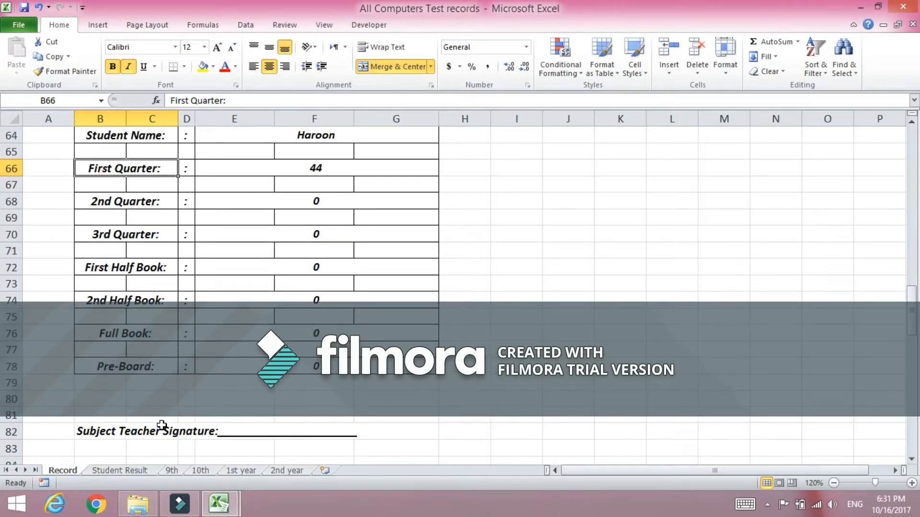
{"action": "scroll", "coordinate": [161, 426], "scroll_direction": "down", "scroll_amount": 1}
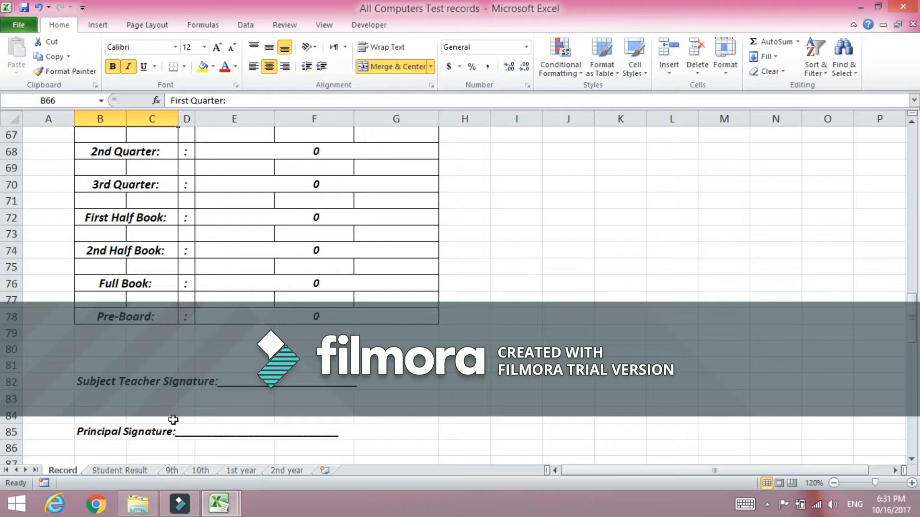
{"action": "scroll", "coordinate": [214, 416], "scroll_direction": "up", "scroll_amount": 5}
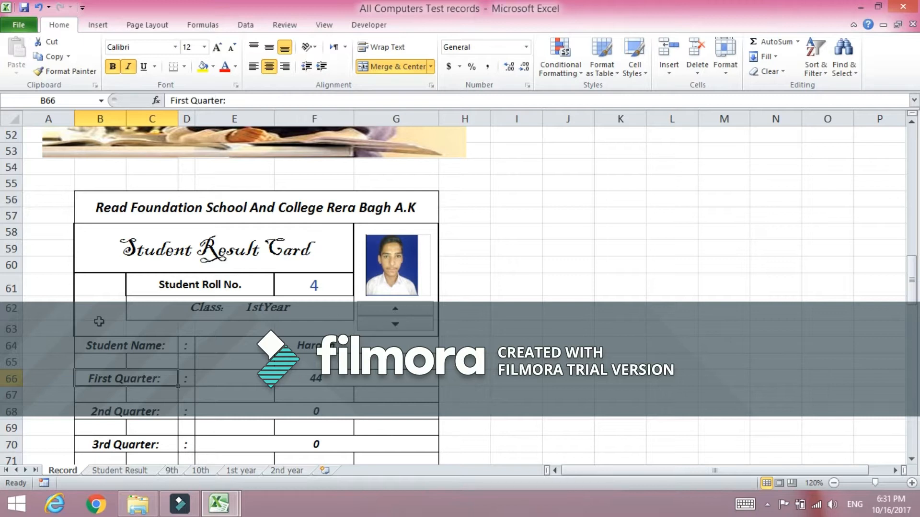
Inspect the VLOOKUP formula in the First Quarter marks cell E66 of the result card.
{"action": "left_click", "coordinate": [305, 378]}
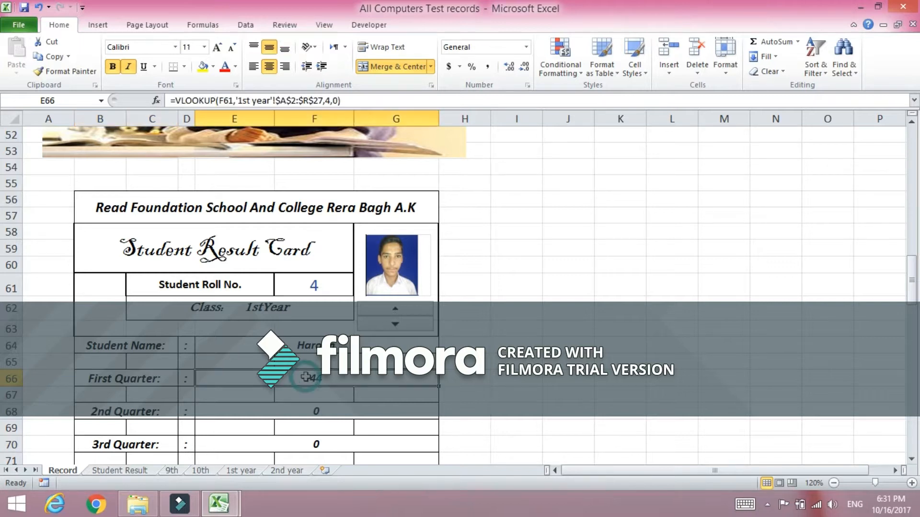
{"action": "scroll", "coordinate": [306, 376], "scroll_direction": "down", "scroll_amount": 1}
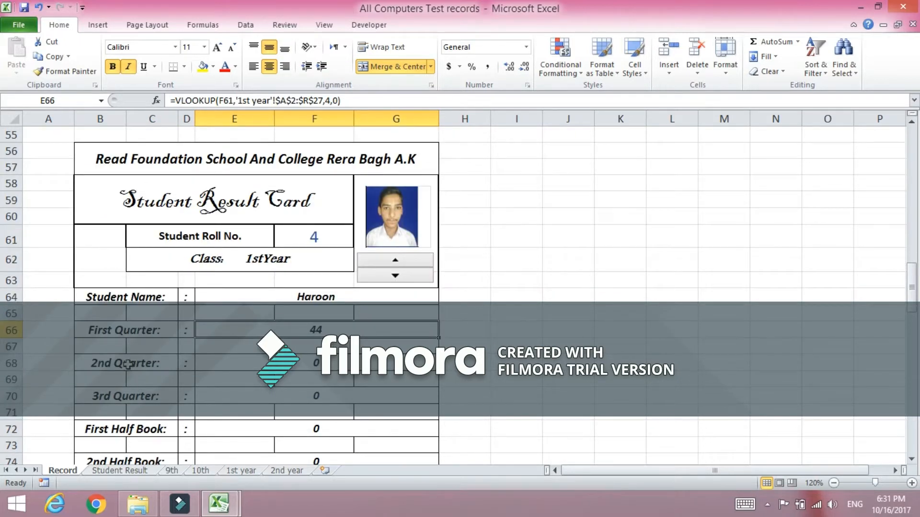
{"action": "scroll", "coordinate": [277, 396], "scroll_direction": "down", "scroll_amount": 1}
{"action": "scroll", "coordinate": [277, 407], "scroll_direction": "up", "scroll_amount": 2}
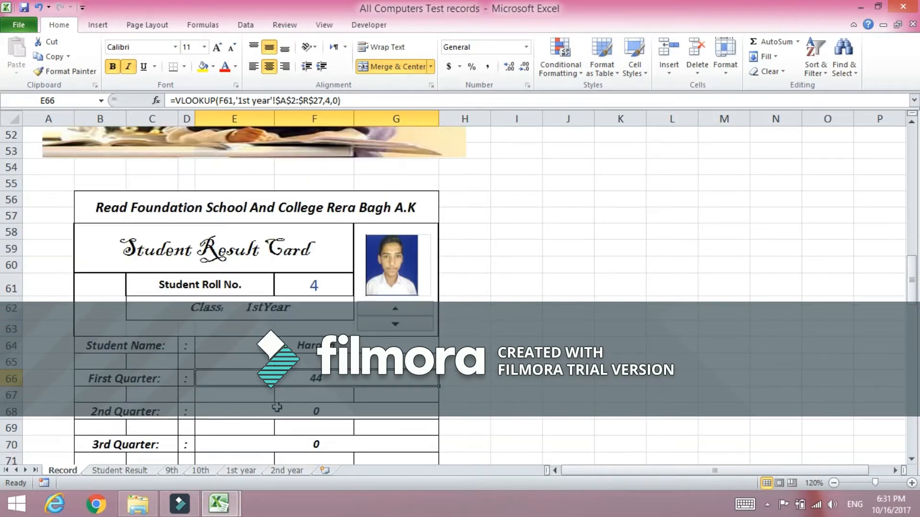
Step the student roll number down to 1 with the spinner and review the card's marks.
{"action": "left_click", "coordinate": [411, 324]}
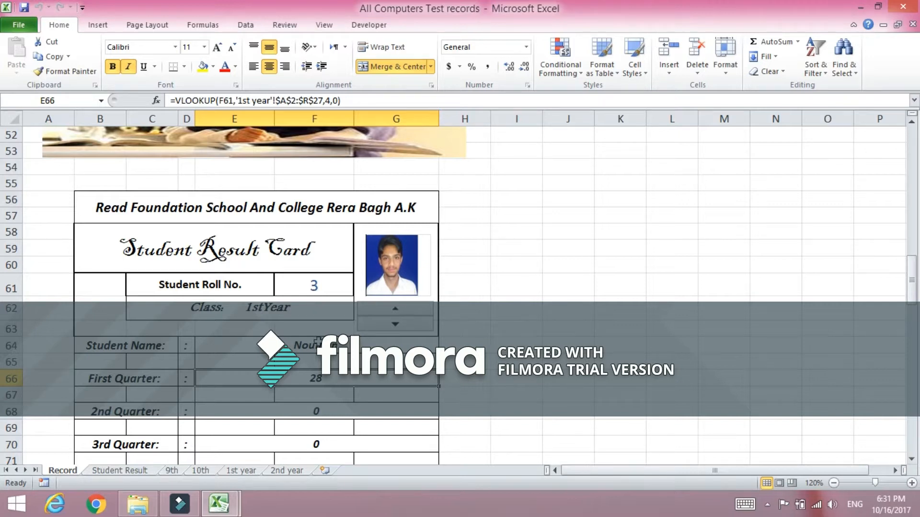
{"action": "left_click", "coordinate": [410, 325]}
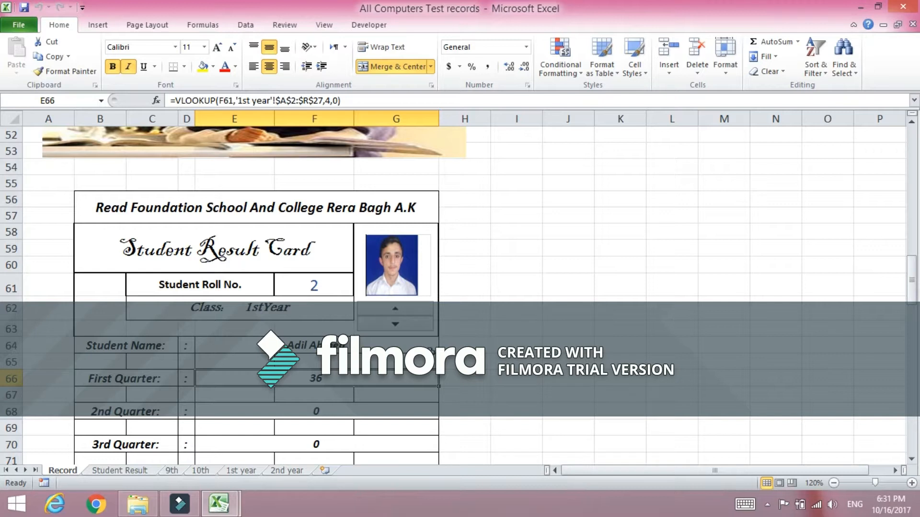
{"action": "left_click", "coordinate": [405, 325]}
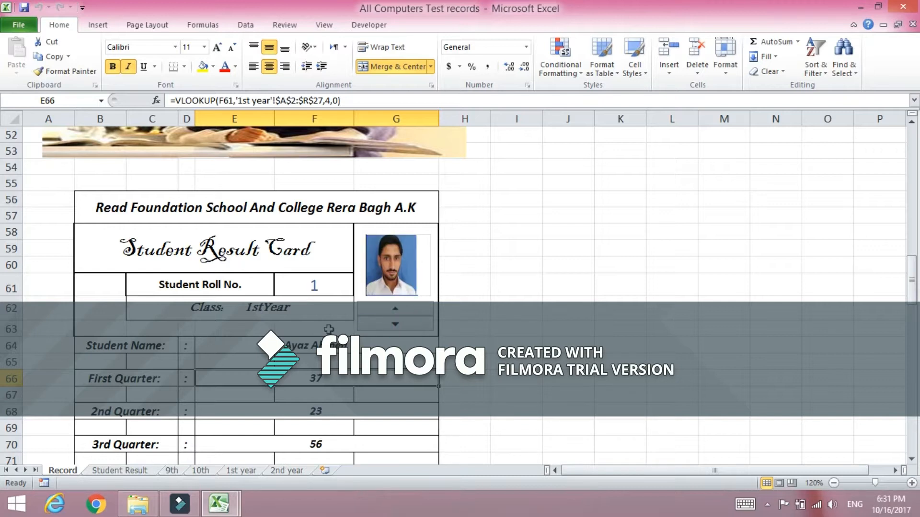
{"action": "scroll", "coordinate": [317, 340], "scroll_direction": "down", "scroll_amount": 4}
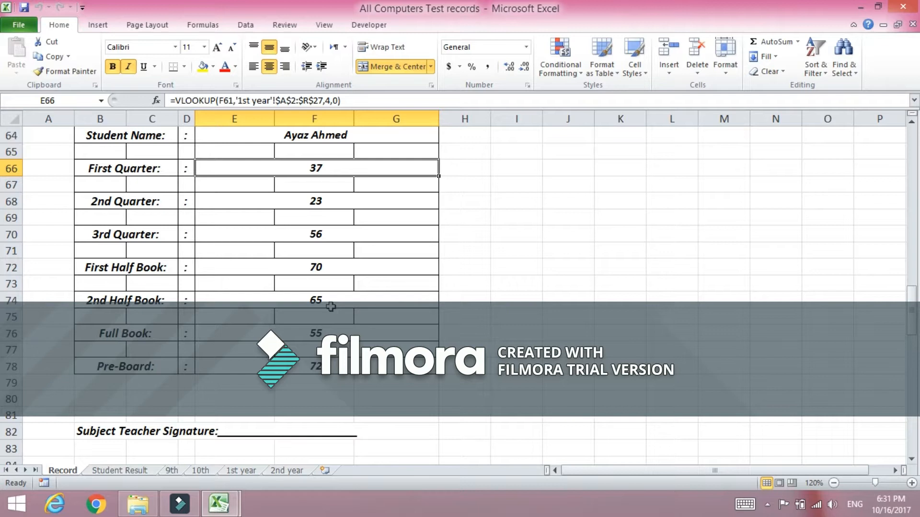
{"action": "scroll", "coordinate": [332, 306], "scroll_direction": "up", "scroll_amount": 3}
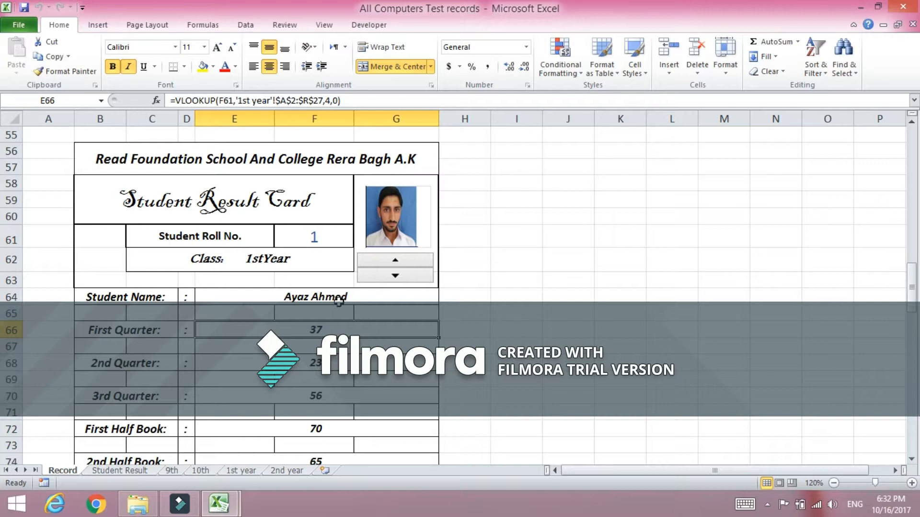
Examine the first student's marks in row 6 of the 1st year sheet, then return to the Record sheet.
{"action": "left_click", "coordinate": [245, 471]}
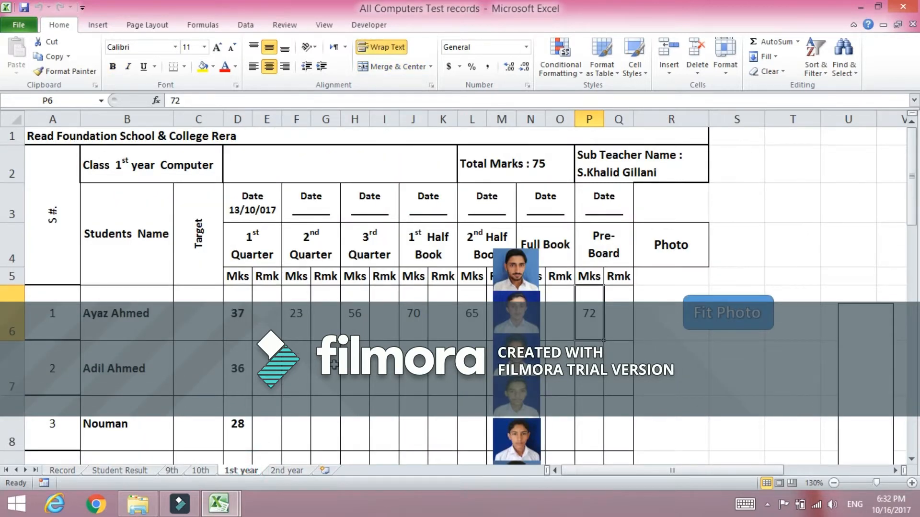
{"action": "scroll", "coordinate": [148, 326], "scroll_direction": "down", "scroll_amount": 2}
{"action": "scroll", "coordinate": [151, 323], "scroll_direction": "up", "scroll_amount": 1}
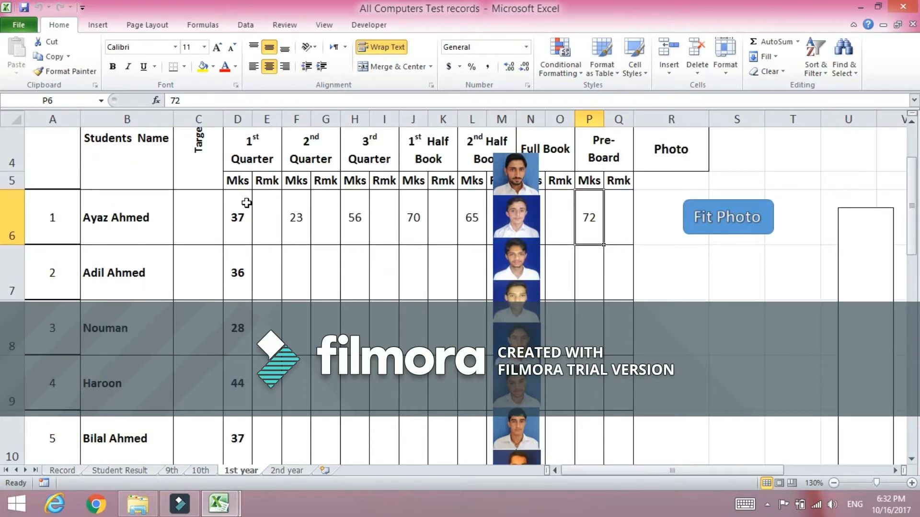
{"action": "scroll", "coordinate": [239, 400], "scroll_direction": "down", "scroll_amount": 2}
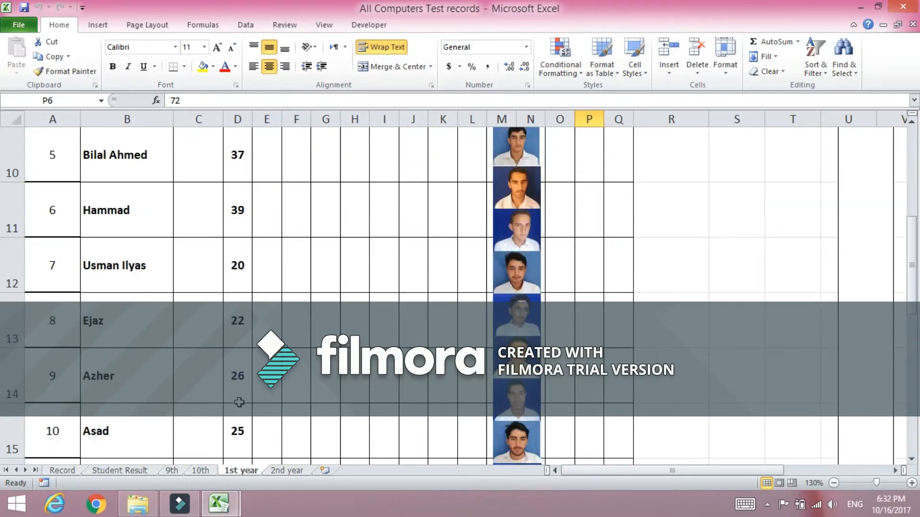
{"action": "scroll", "coordinate": [239, 403], "scroll_direction": "up", "scroll_amount": 3}
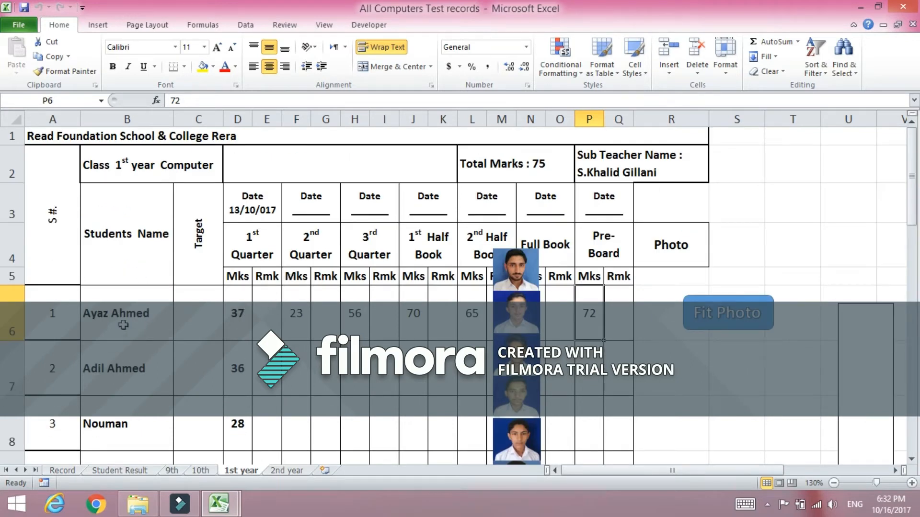
{"action": "left_click", "coordinate": [13, 310]}
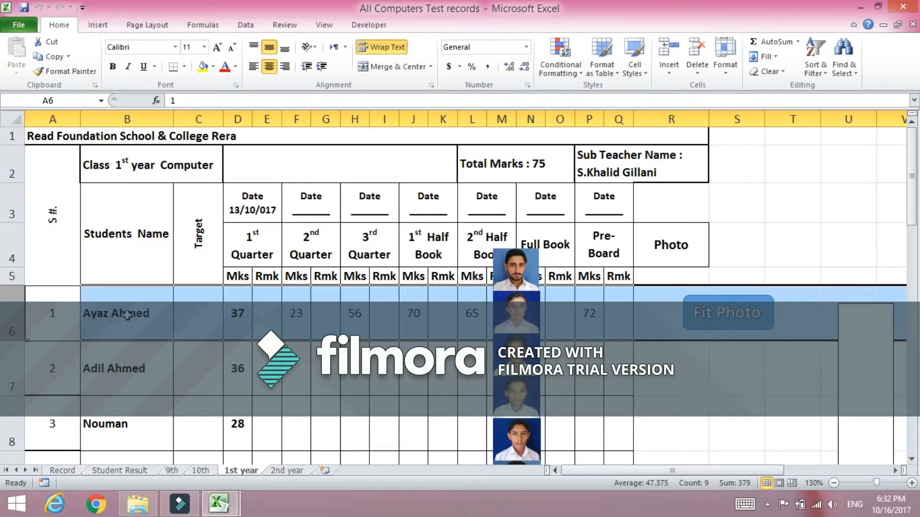
{"action": "left_click", "coordinate": [310, 323]}
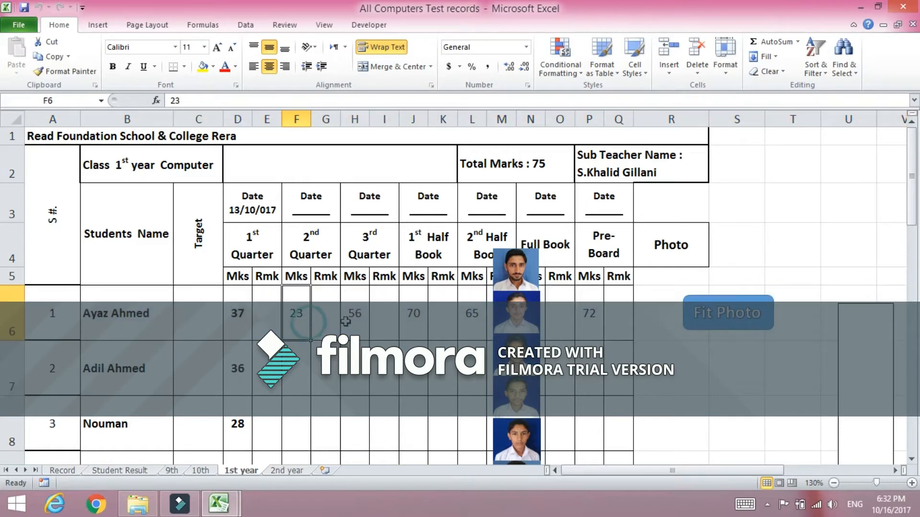
{"action": "left_click", "coordinate": [351, 320]}
{"action": "left_click", "coordinate": [406, 313]}
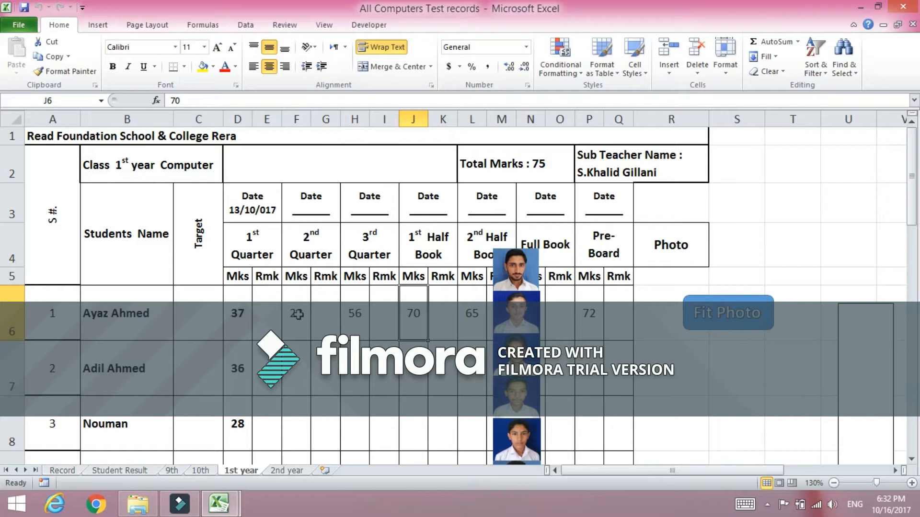
{"action": "left_click", "coordinate": [74, 472]}
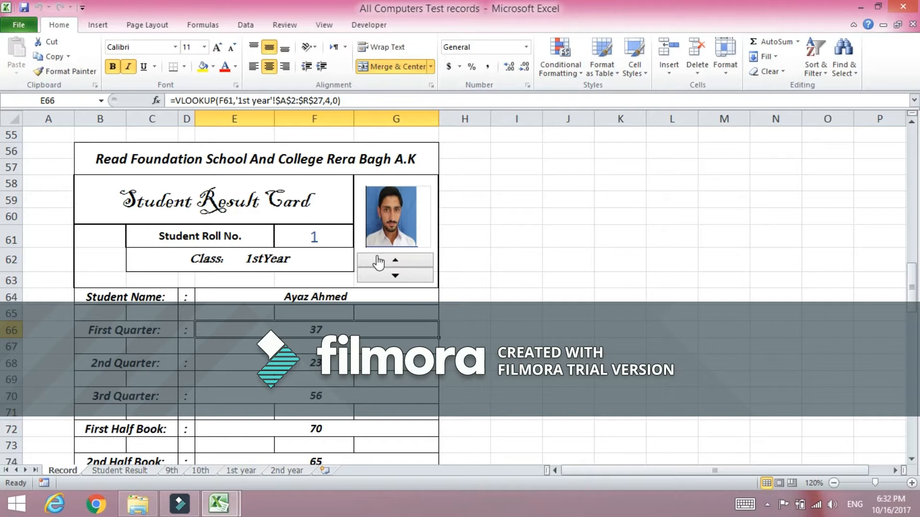
Step the student roll number up to 17 with the spinner.
{"action": "left_click", "coordinate": [378, 276]}
{"action": "left_click", "coordinate": [387, 264]}
{"action": "left_click", "coordinate": [387, 264]}
{"action": "left_click", "coordinate": [387, 264]}
{"action": "left_click", "coordinate": [387, 263]}
{"action": "left_click", "coordinate": [387, 264]}
{"action": "left_click", "coordinate": [387, 264]}
{"action": "left_click", "coordinate": [387, 264]}
{"action": "left_click", "coordinate": [387, 263]}
{"action": "left_click", "coordinate": [387, 263]}
{"action": "left_click", "coordinate": [387, 264]}
{"action": "left_click", "coordinate": [388, 263]}
{"action": "left_click", "coordinate": [387, 264]}
{"action": "left_click", "coordinate": [387, 264]}
{"action": "left_click", "coordinate": [388, 262]}
{"action": "left_click", "coordinate": [387, 262]}
{"action": "left_click", "coordinate": [388, 261]}
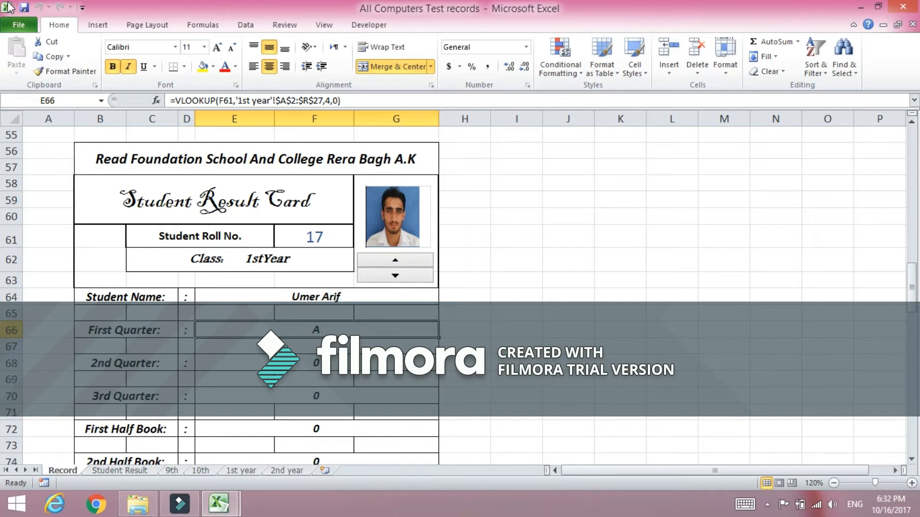
Open the print preview of the workbook, then return to the worksheet.
{"action": "left_click", "coordinate": [14, 22]}
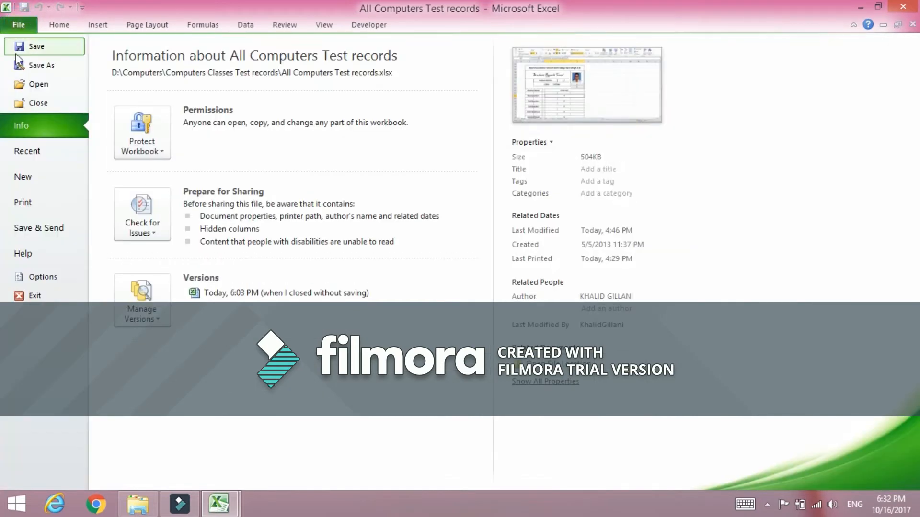
{"action": "left_click", "coordinate": [26, 202]}
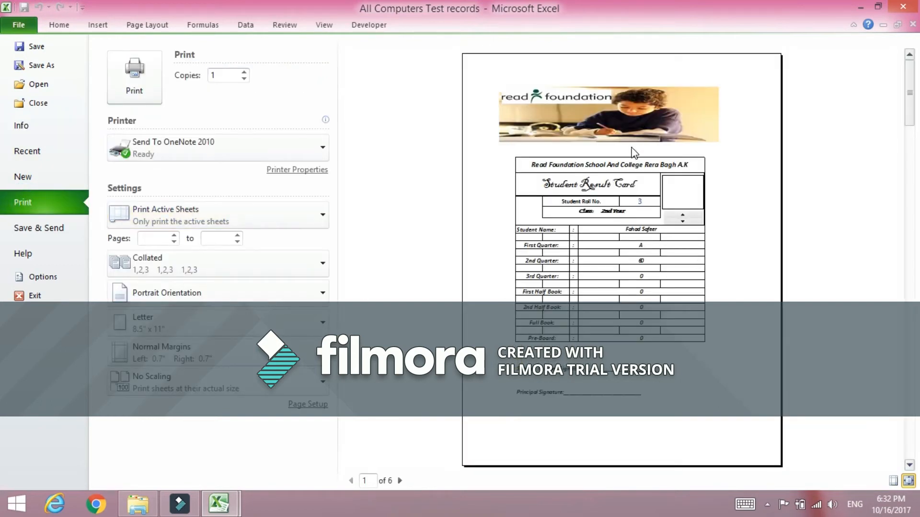
{"action": "left_click", "coordinate": [631, 166]}
{"action": "left_click", "coordinate": [653, 294]}
{"action": "left_click", "coordinate": [621, 258]}
{"action": "left_click", "coordinate": [58, 26]}
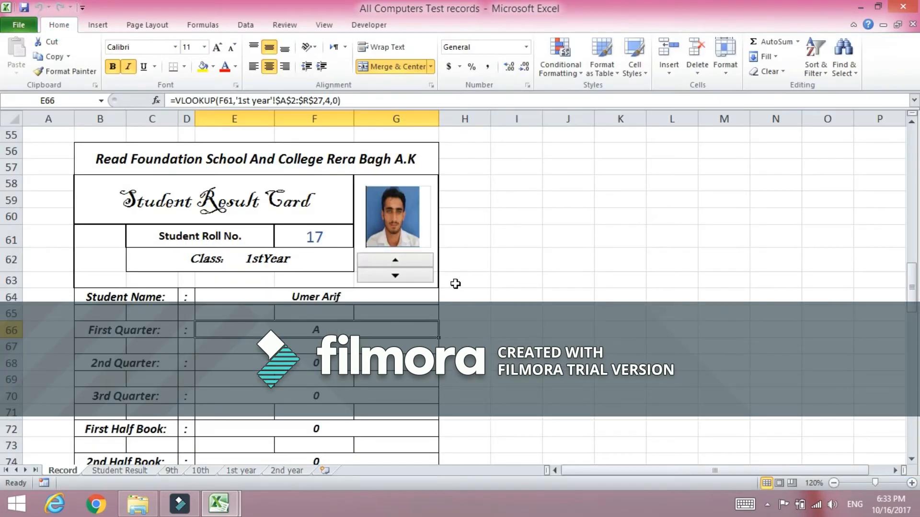
Step the roll number up to 18 and back down to 15 with the spinner.
{"action": "scroll", "coordinate": [458, 285], "scroll_direction": "down", "scroll_amount": 2}
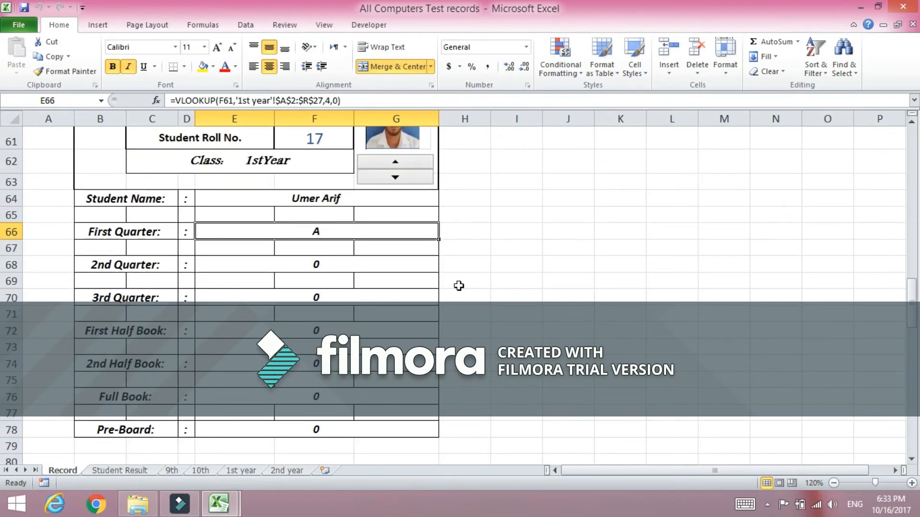
{"action": "scroll", "coordinate": [459, 287], "scroll_direction": "up", "scroll_amount": 1}
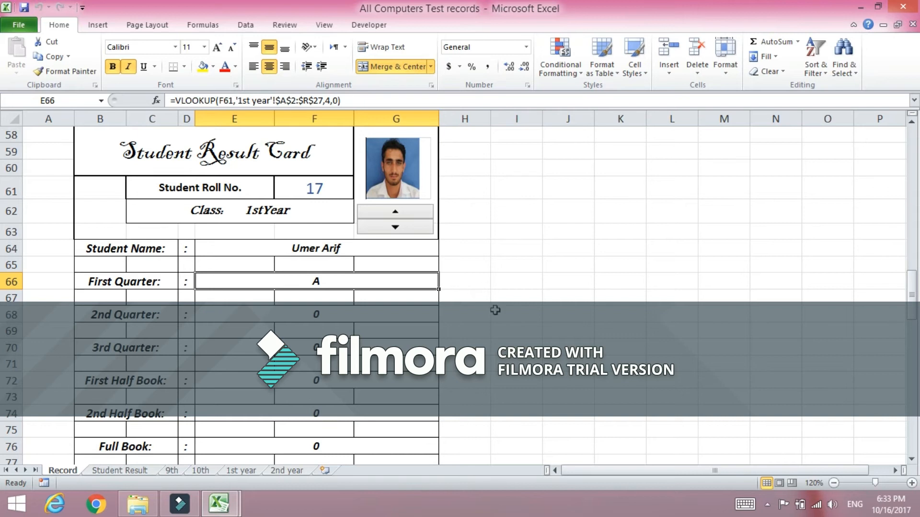
{"action": "left_click", "coordinate": [389, 213]}
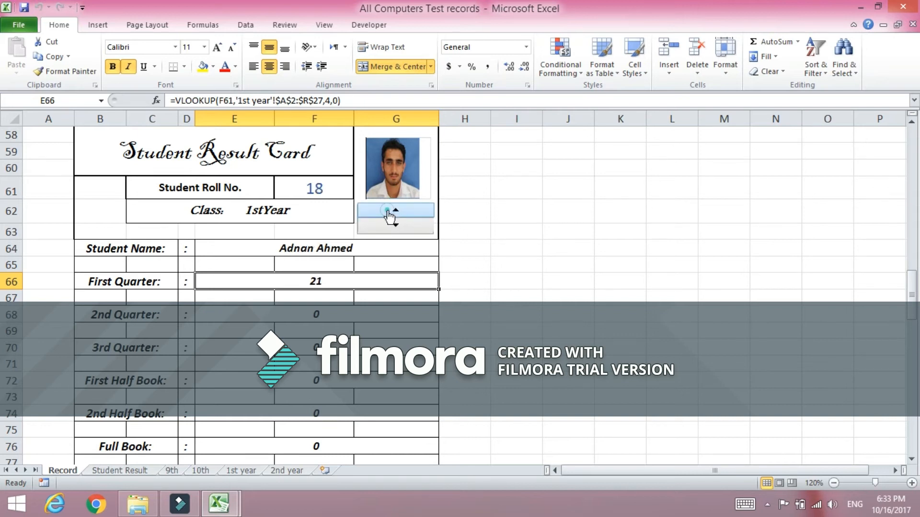
{"action": "left_click", "coordinate": [396, 225]}
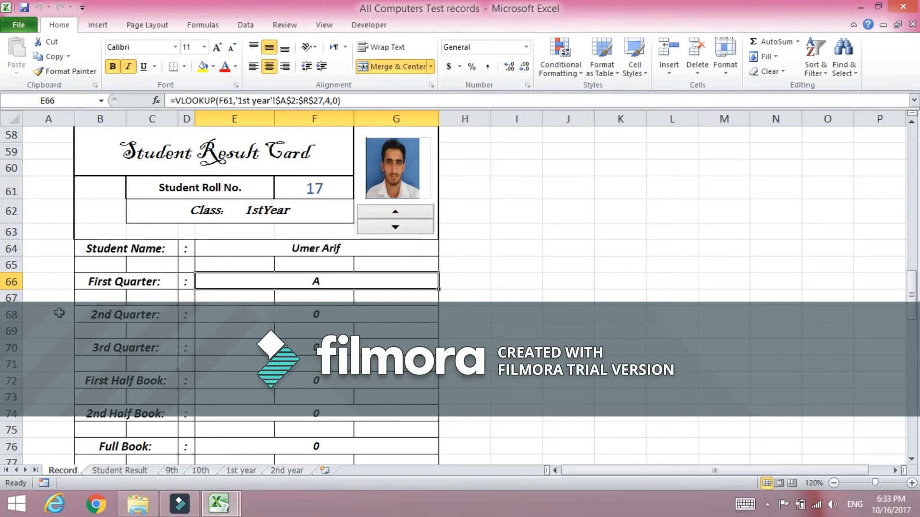
{"action": "left_click", "coordinate": [393, 227]}
{"action": "left_click", "coordinate": [395, 228]}
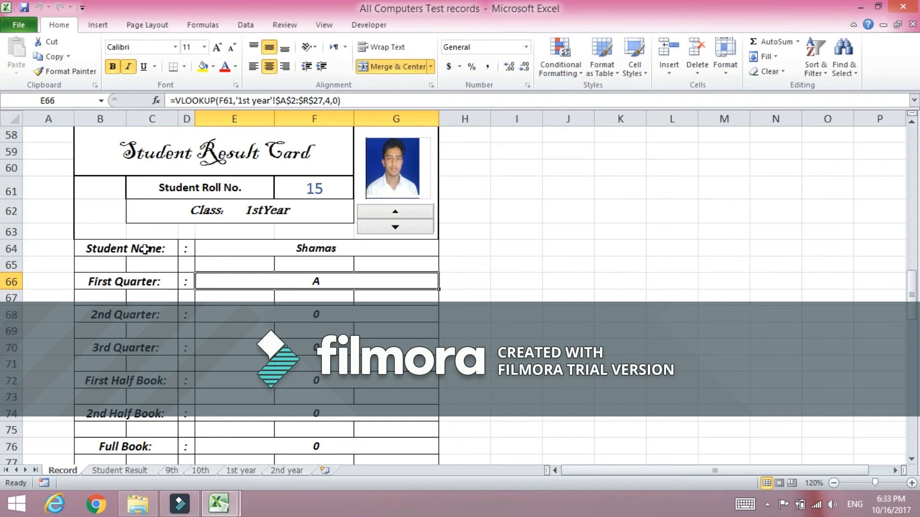
Inspect the quarter and half-book label cells in column B of the result card.
{"action": "left_click", "coordinate": [133, 283]}
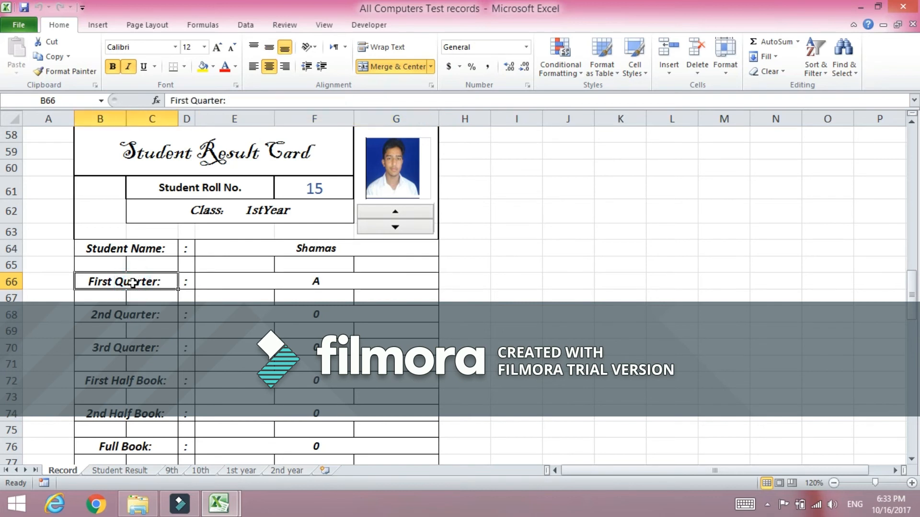
{"action": "left_click", "coordinate": [121, 315]}
{"action": "left_click", "coordinate": [135, 346]}
{"action": "left_click", "coordinate": [137, 379]}
{"action": "scroll", "coordinate": [135, 373], "scroll_direction": "down", "scroll_amount": 1}
{"action": "left_click", "coordinate": [135, 367]}
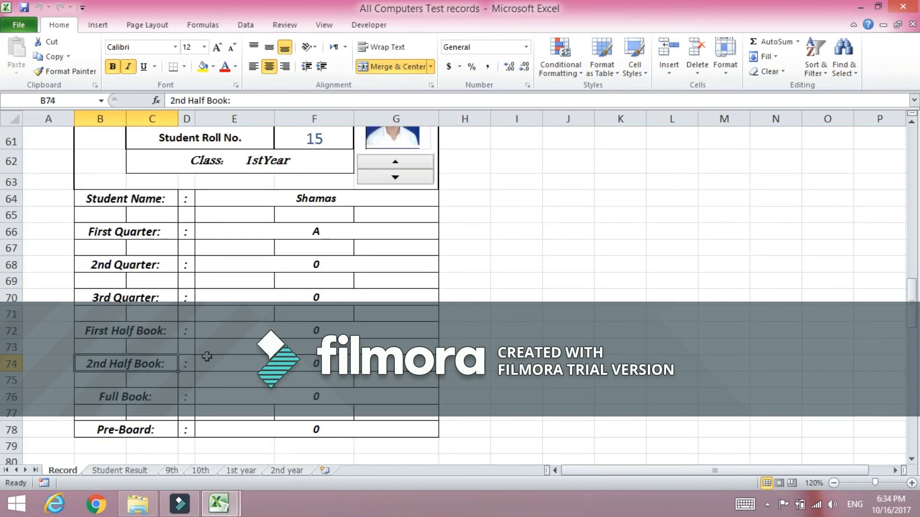
{"action": "scroll", "coordinate": [207, 356], "scroll_direction": "up", "scroll_amount": 2}
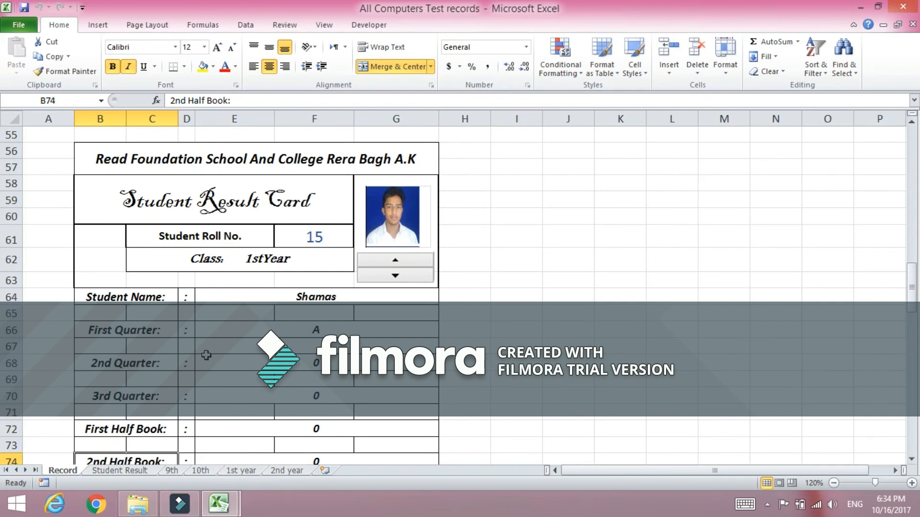